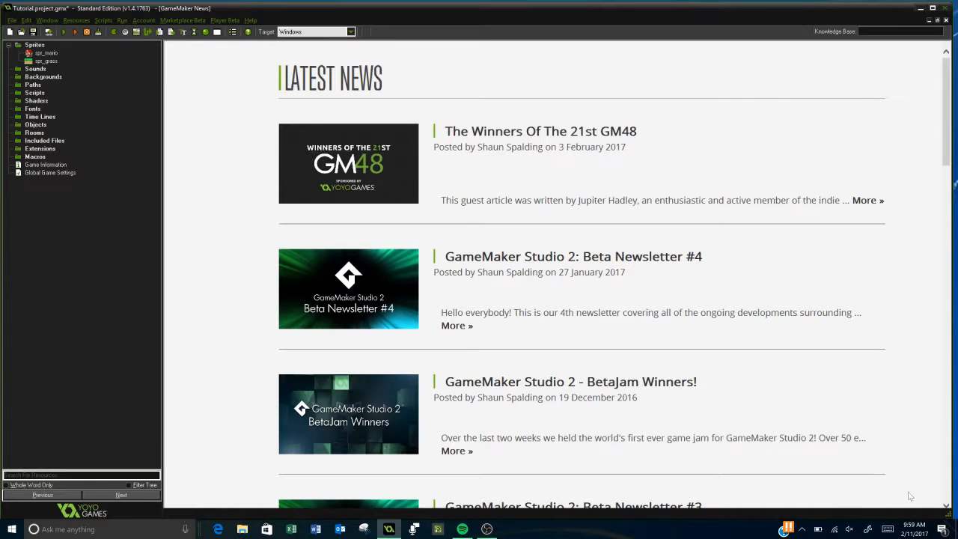
Step: Close the news page and inspect the spr_mario sprite in the sprite editor, leaving it unedited
click(931, 9)
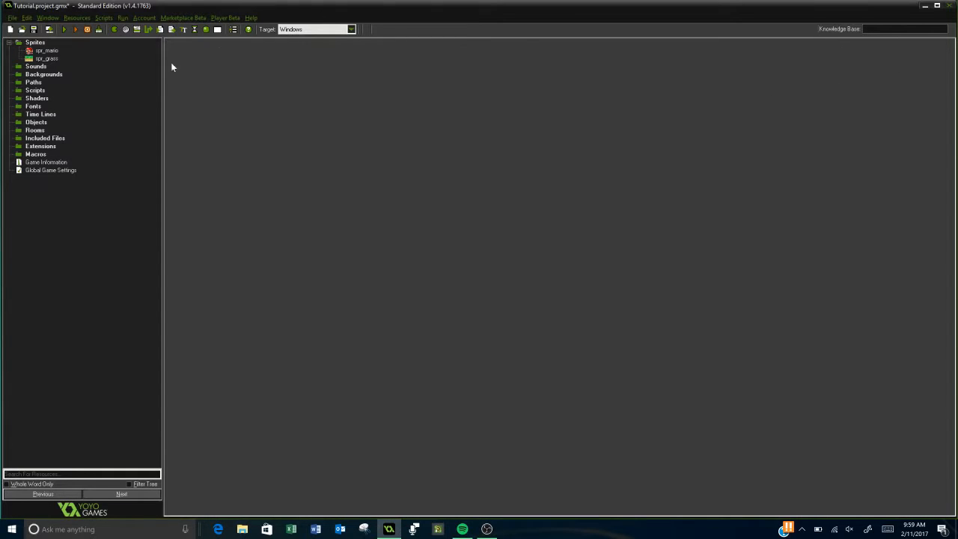
click(56, 52)
click(50, 51)
click(70, 49)
click(43, 52)
double_click(37, 53)
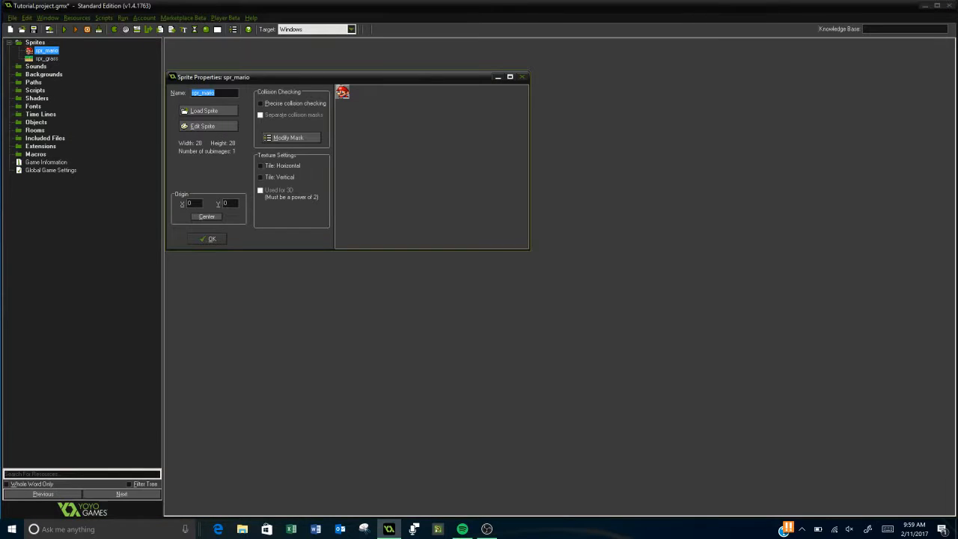
click(202, 125)
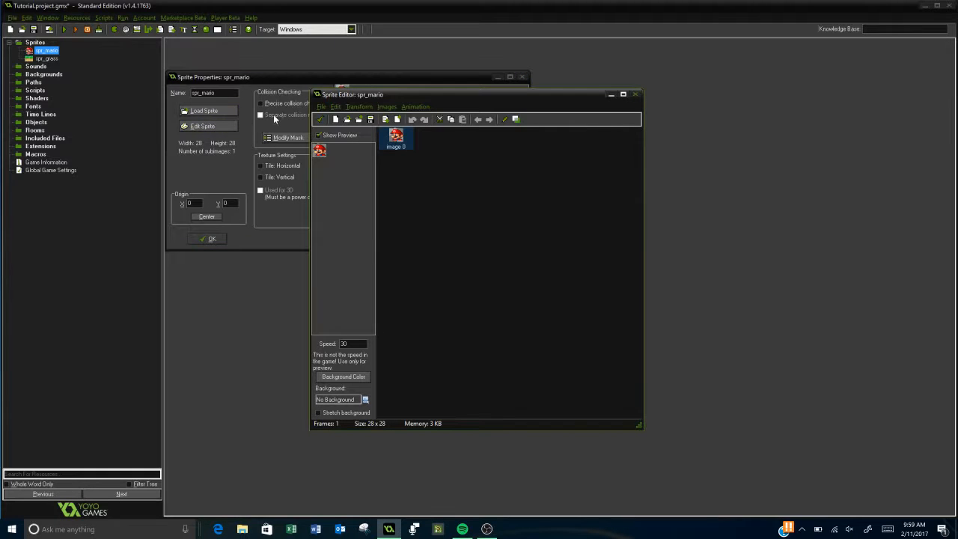
click(322, 107)
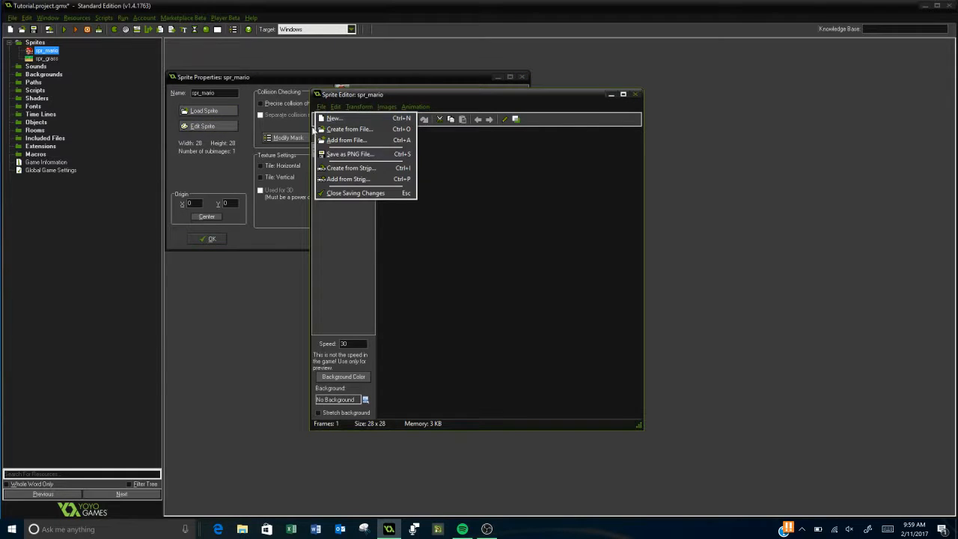
click(512, 216)
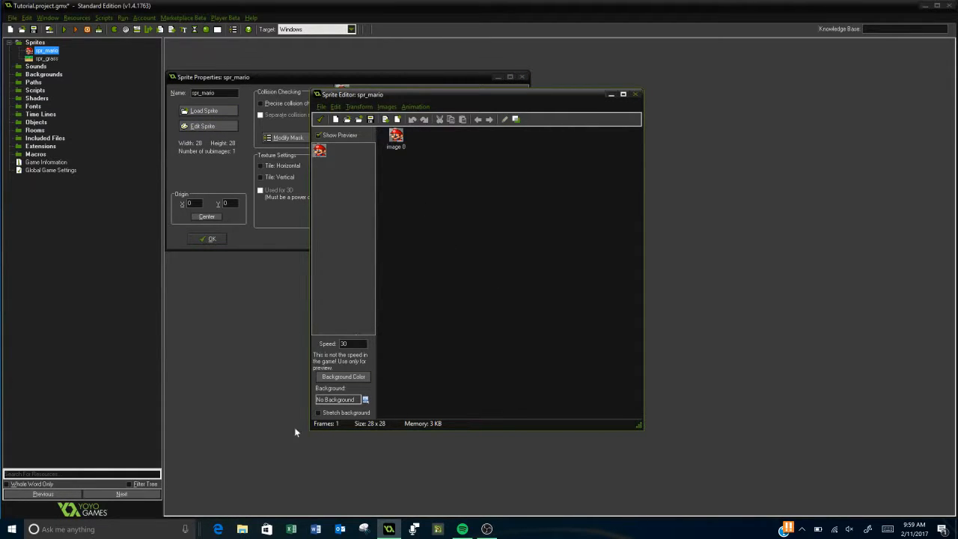
click(320, 119)
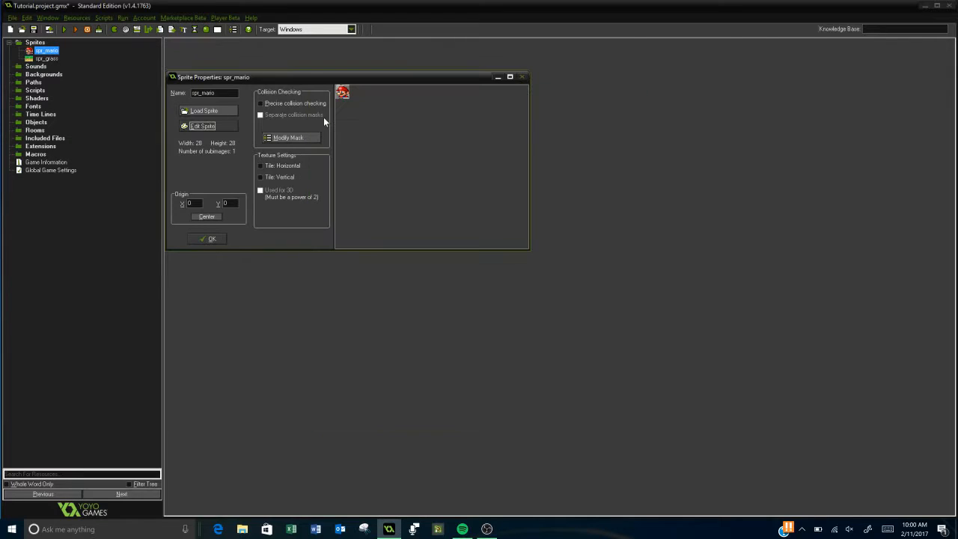
click(204, 239)
Step: Open the spr_grass sprite in the sprite editor
click(43, 59)
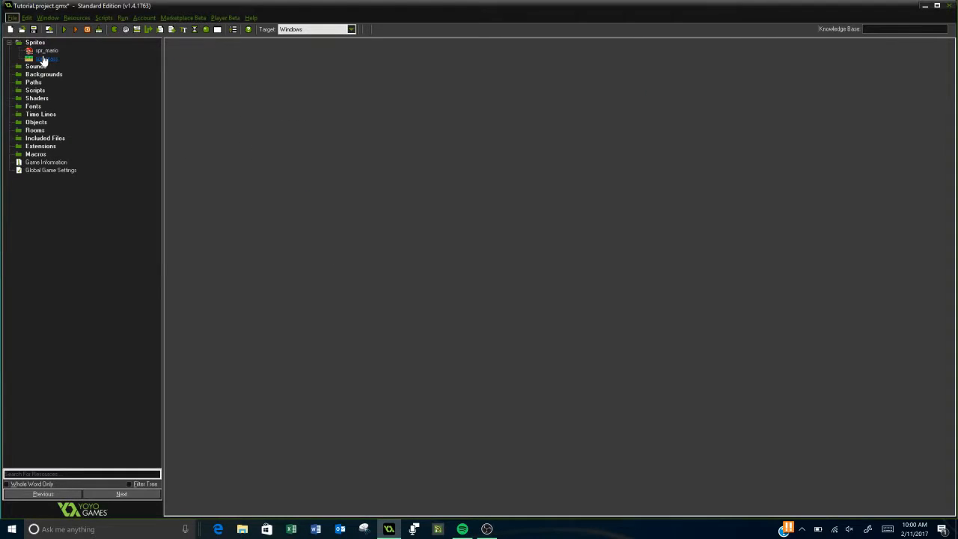
double_click(43, 59)
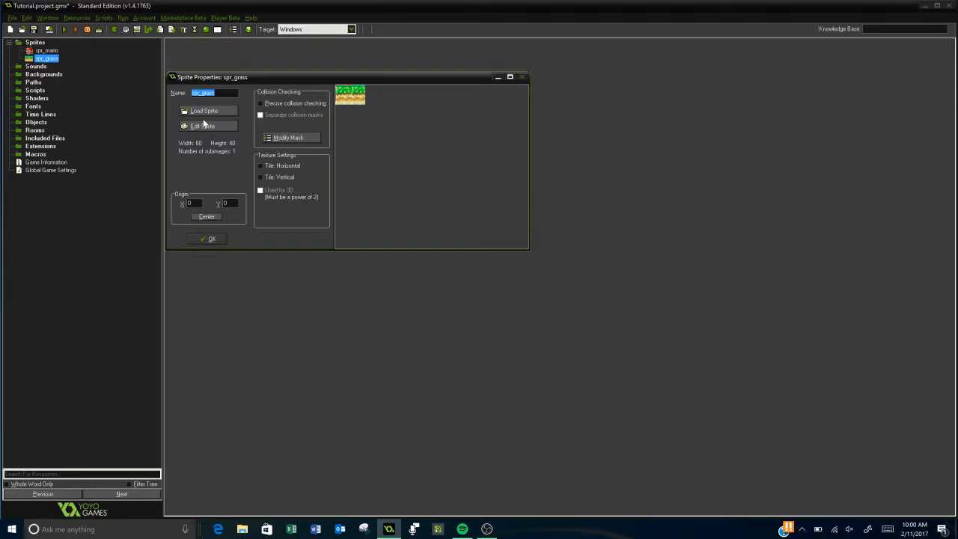
click(203, 126)
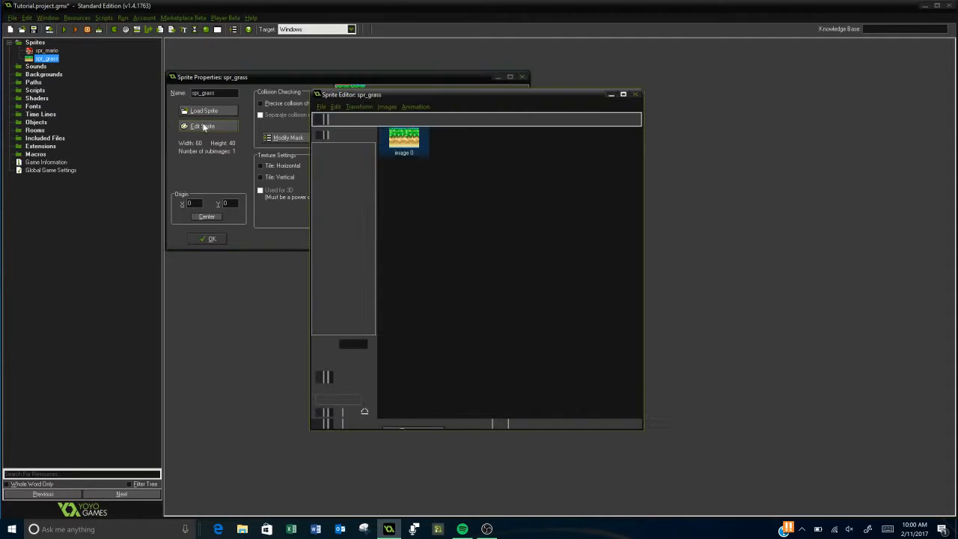
click(321, 107)
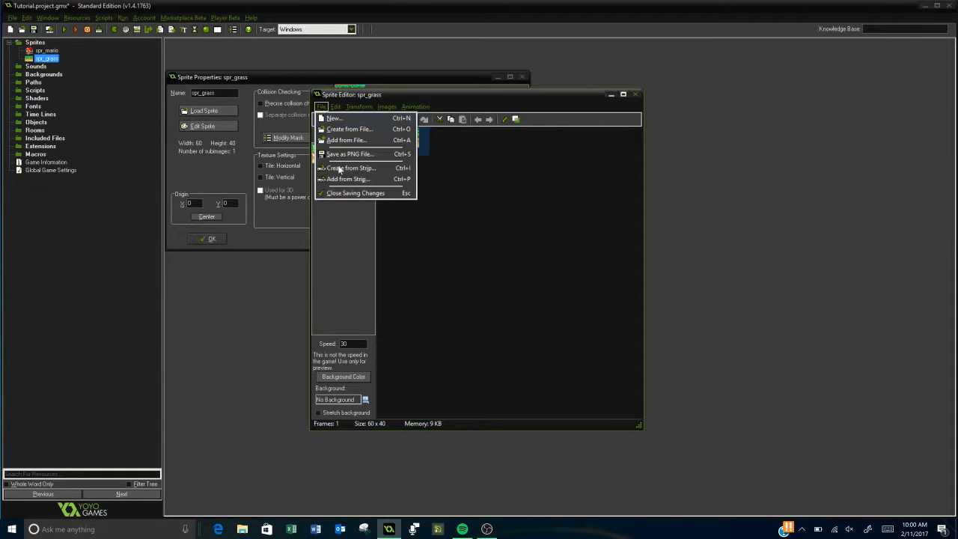
click(541, 209)
Step: Stretch the grass sprite to 32 by 32 pixels and save the changed sprite
click(355, 106)
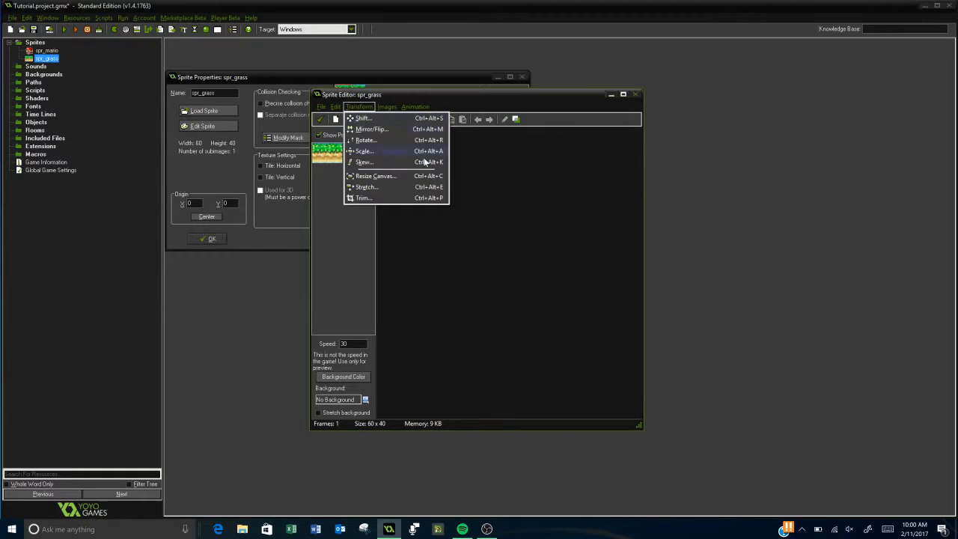
click(370, 188)
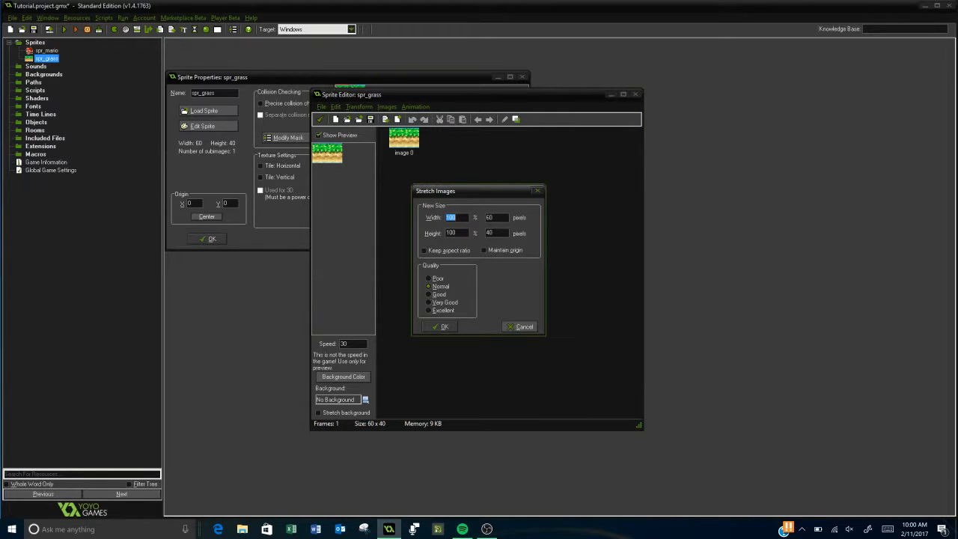
key(Tab)
text(1)
text(32)
key(Tab)
text(132)
click(442, 327)
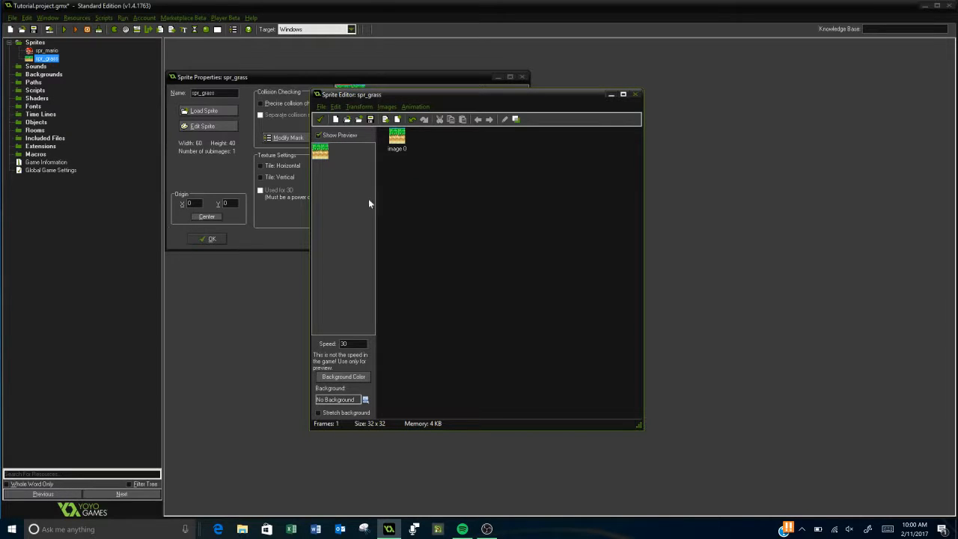
click(319, 120)
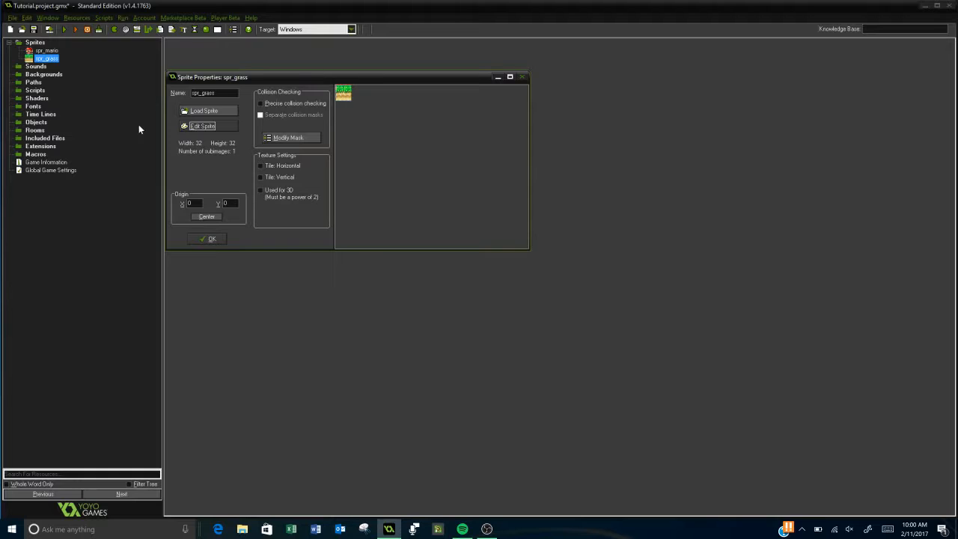
click(210, 239)
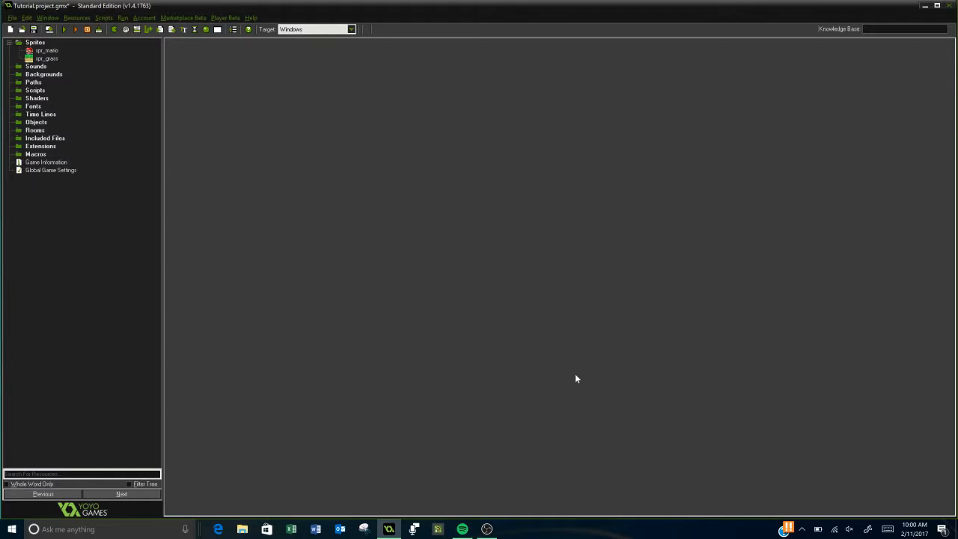
Step: Create an object named obj_mario and assign it the spr_mario sprite
click(206, 31)
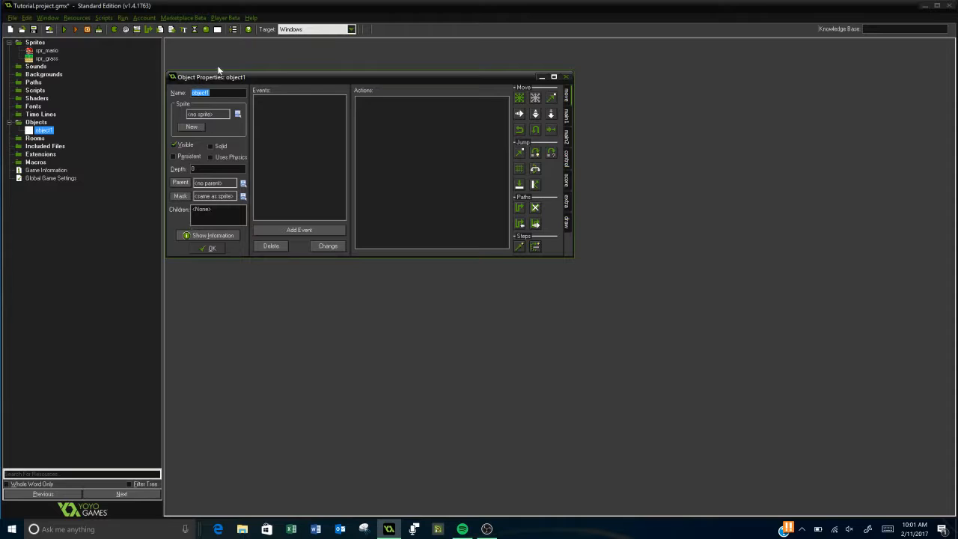
key(BackSpace)
text(obj_mario)
click(239, 115)
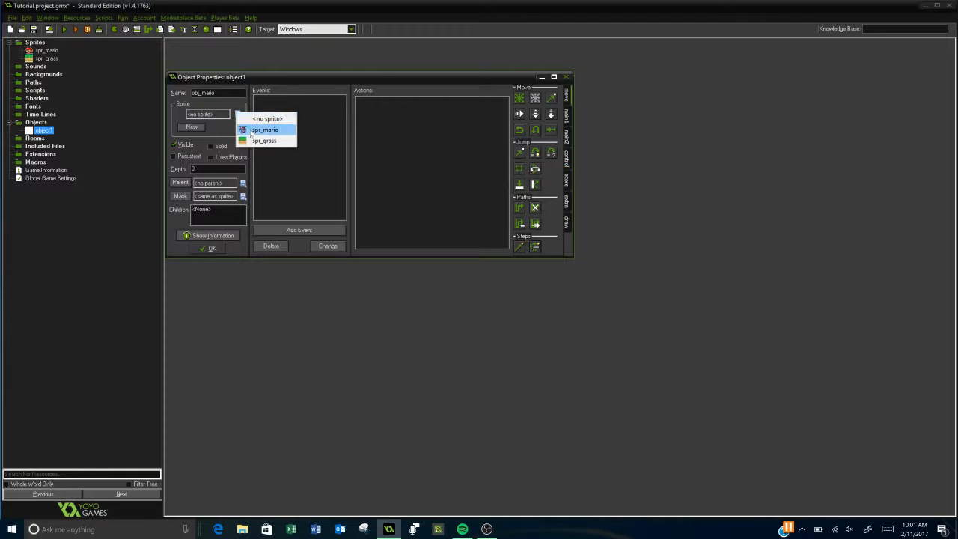
click(252, 131)
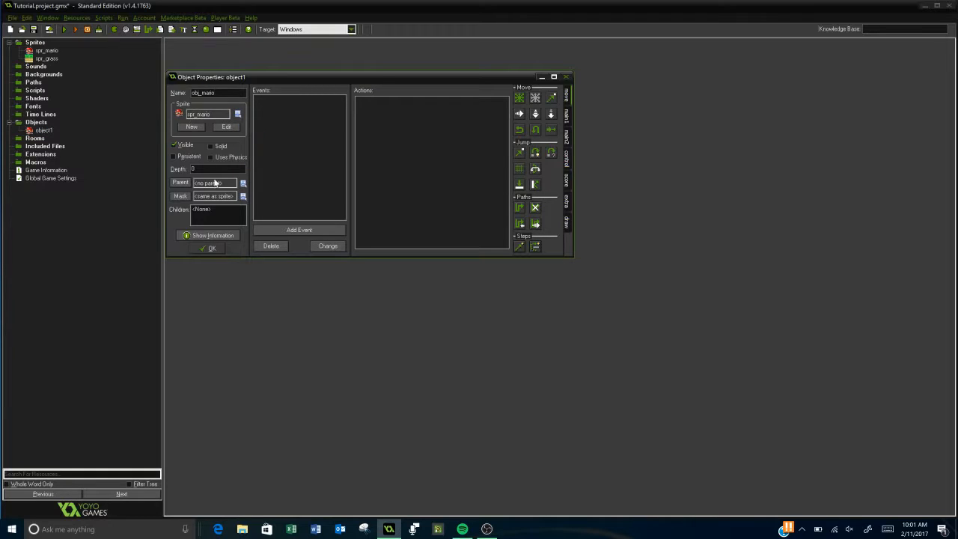
click(205, 248)
click(212, 248)
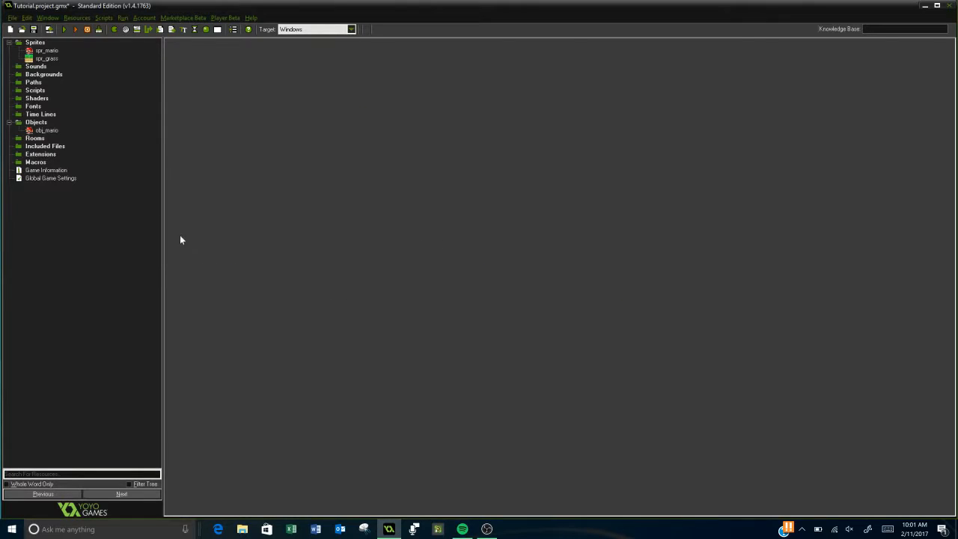
Step: Create another object and name it obj_grass
click(206, 30)
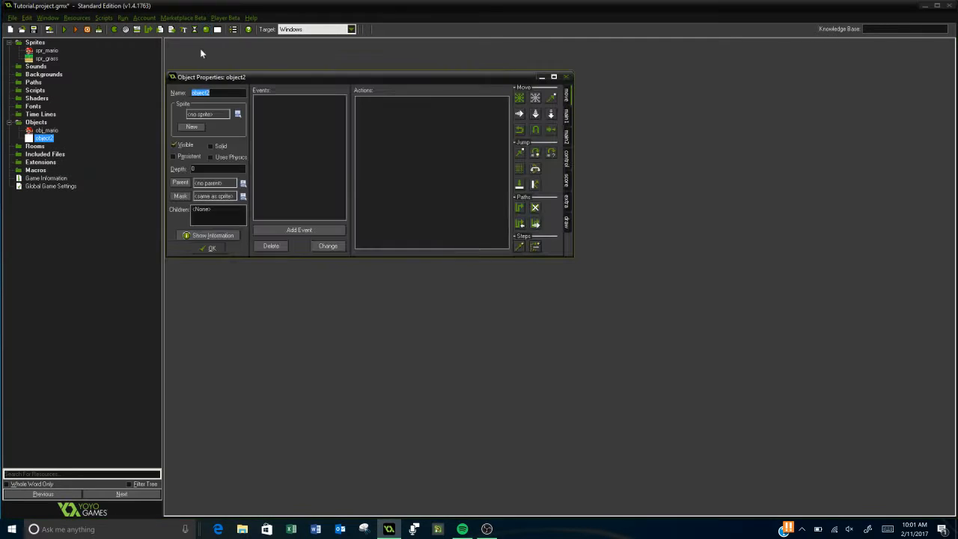
key(BackSpace)
text(ob)
text(j_pl)
key(BackSpace)
key(BackSpace)
key(BackSpace)
text(ass)
Step: Assign the spr_grass sprite to the grass object and make the object solid
click(237, 113)
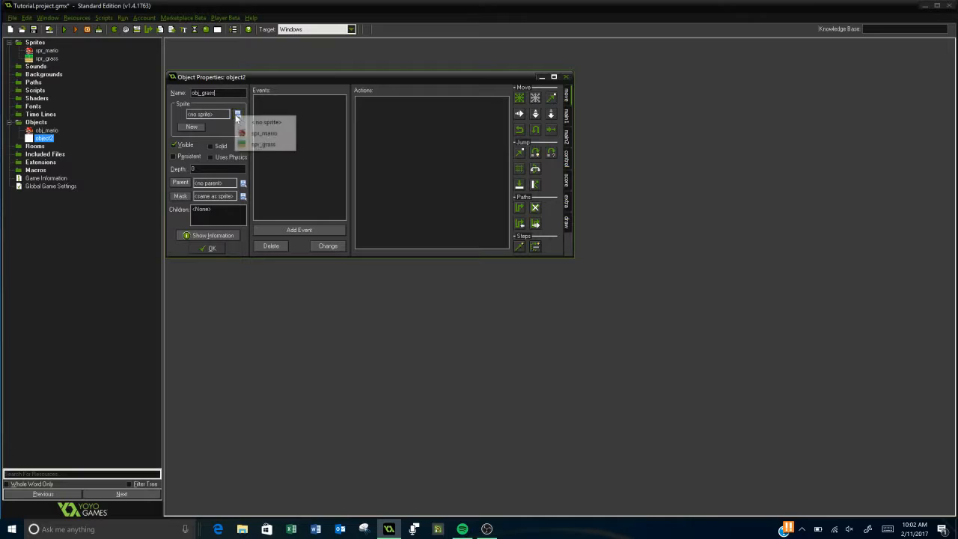
click(269, 145)
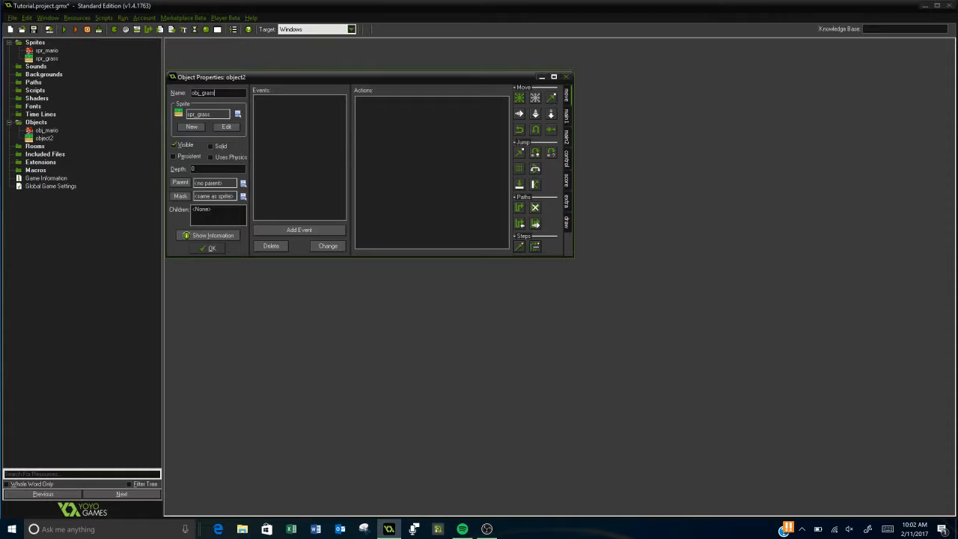
click(211, 147)
click(208, 250)
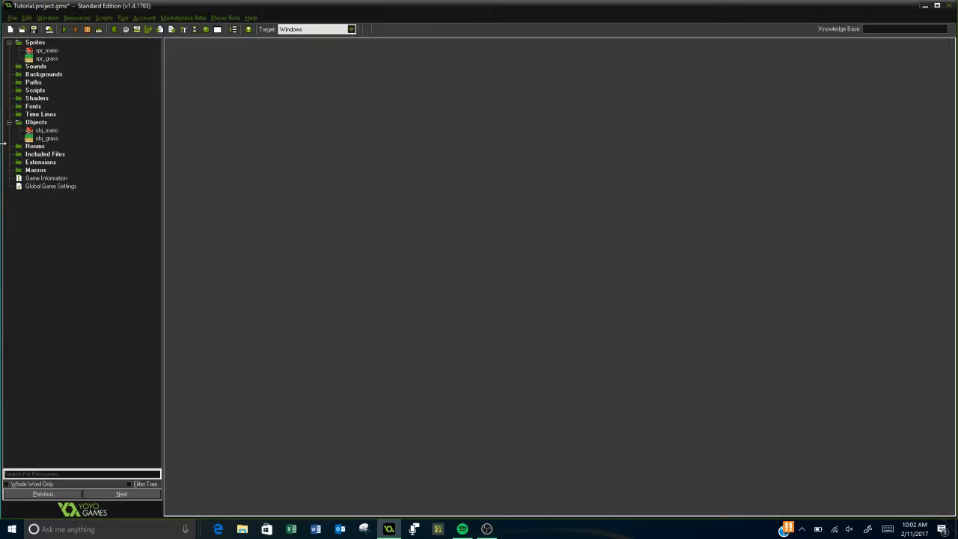
Step: Create a new room and enlarge its editor window to fill the screen
click(217, 30)
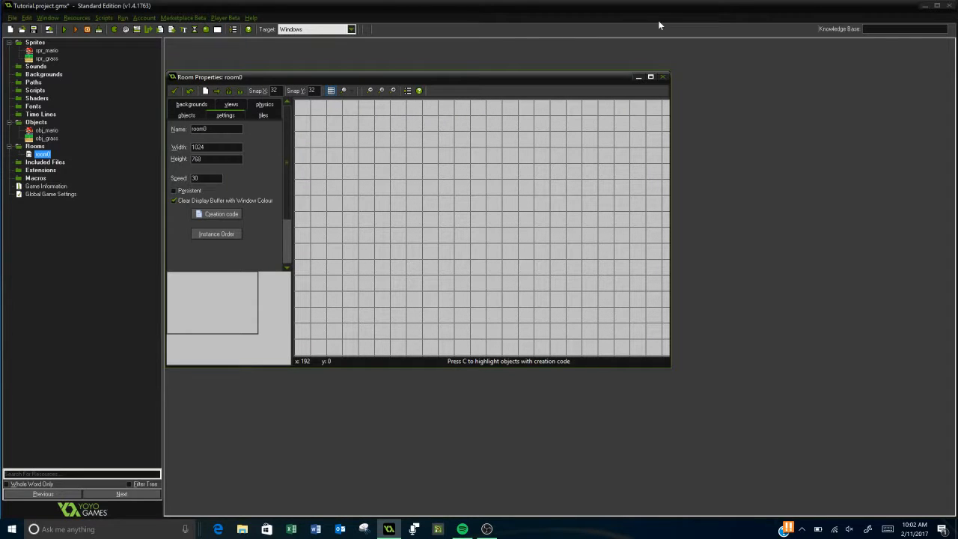
click(654, 78)
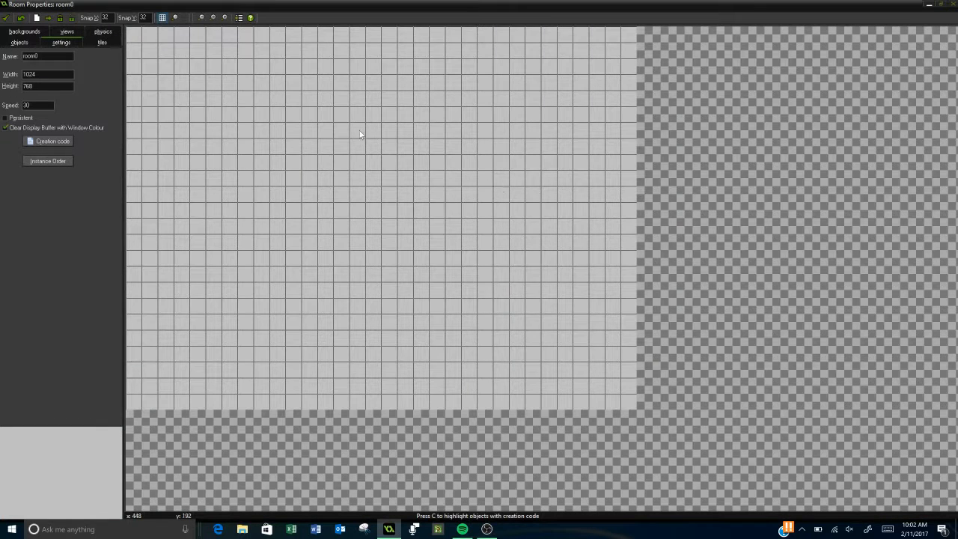
middle_drag(361, 134, 489, 150)
scroll(492, 159, up, 1)
scroll(491, 159, down, 1)
scroll(487, 177, up, 1)
scroll(484, 148, up, 1)
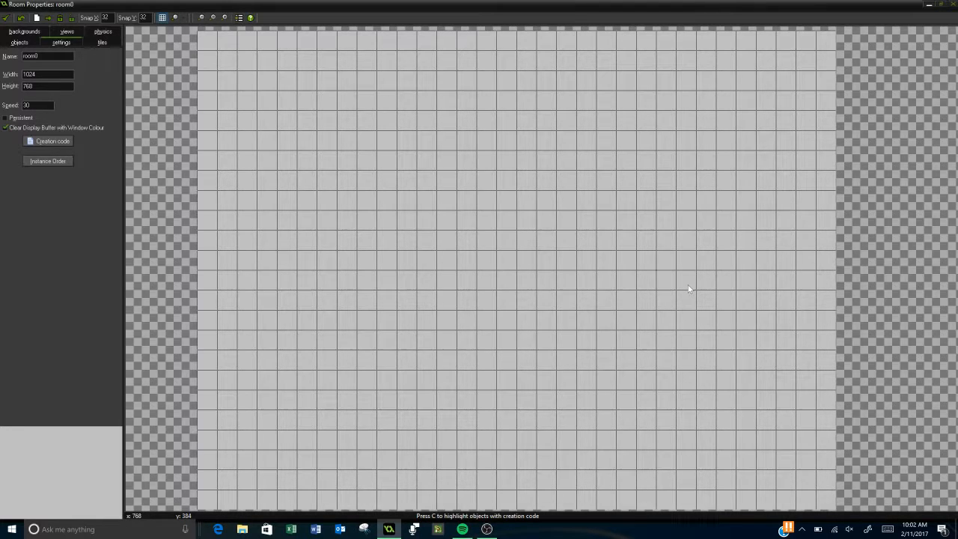
Step: Rename the room rm_lvl1 in its settings
click(16, 42)
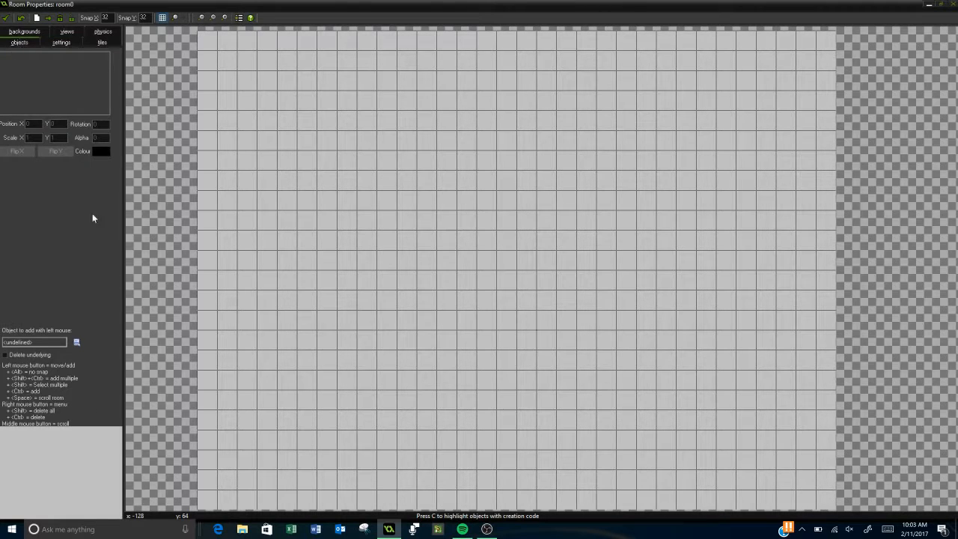
click(61, 43)
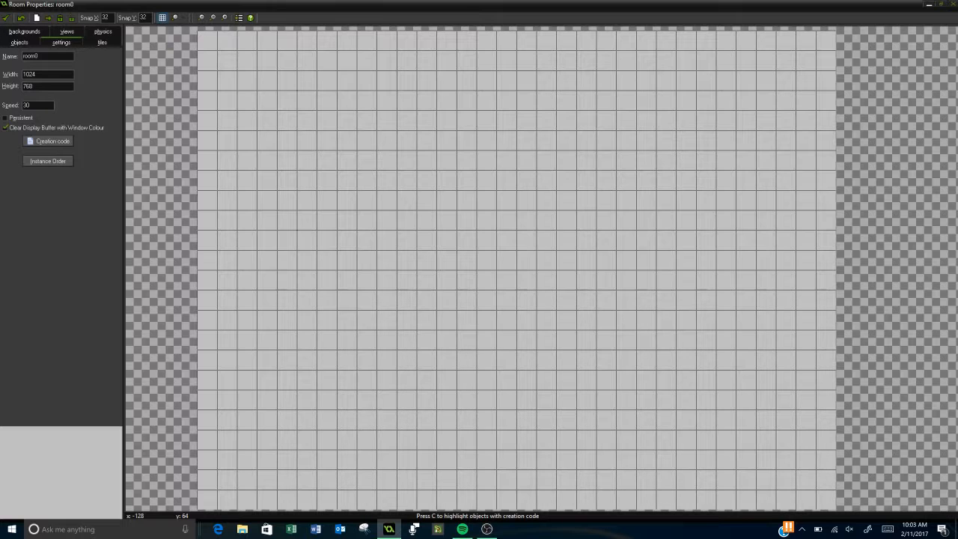
double_click(30, 56)
key(BackSpace)
text(rm_lvl1)
Step: Lay obj_grass blocks along the entire bottom row of the room and save the room
click(19, 42)
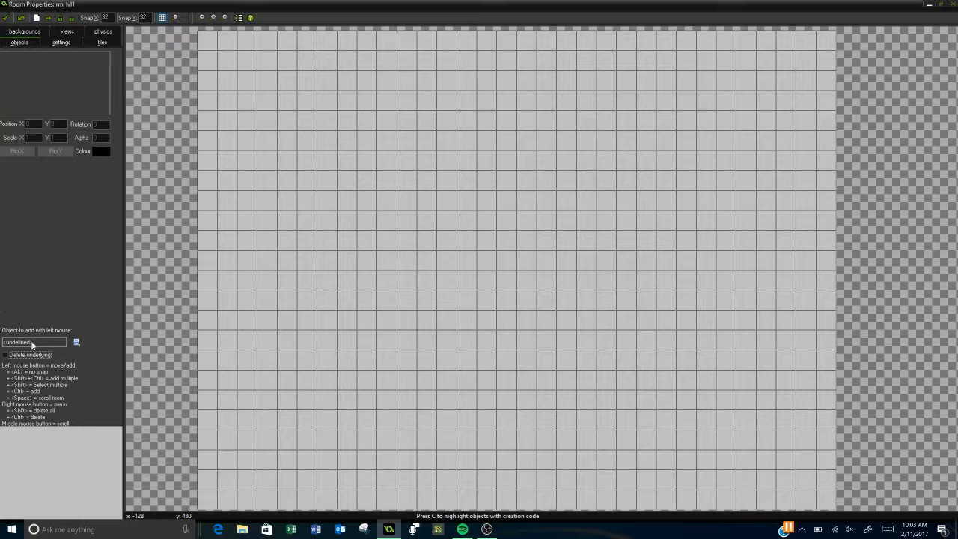
click(76, 343)
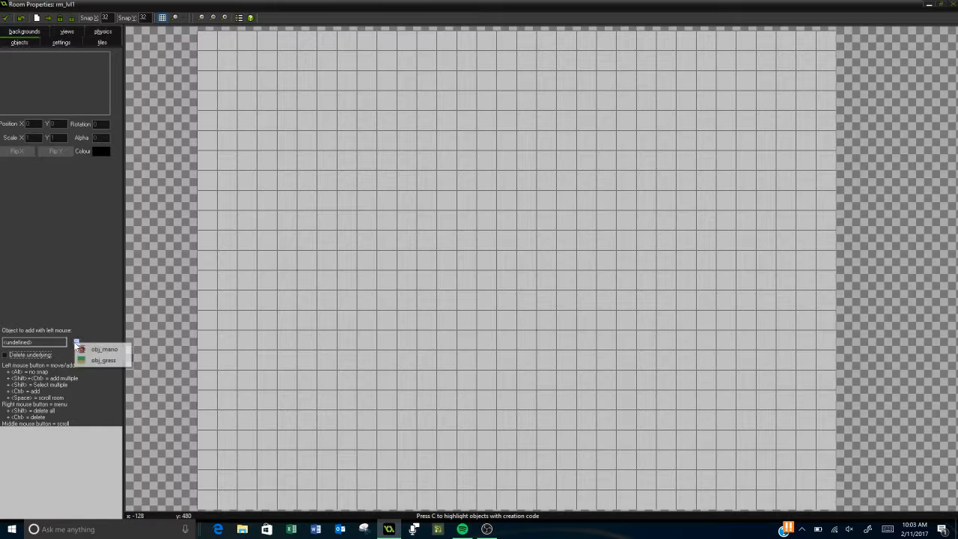
click(109, 361)
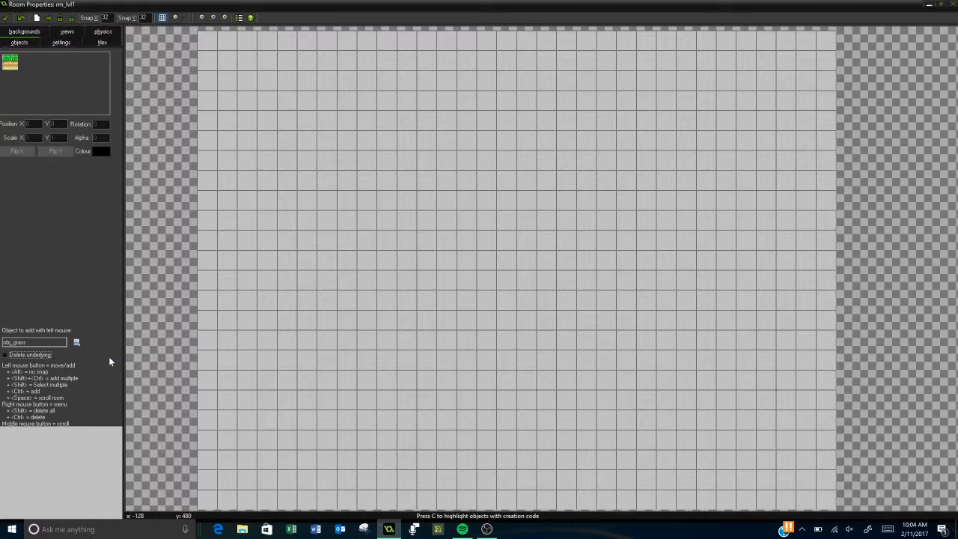
click(208, 496)
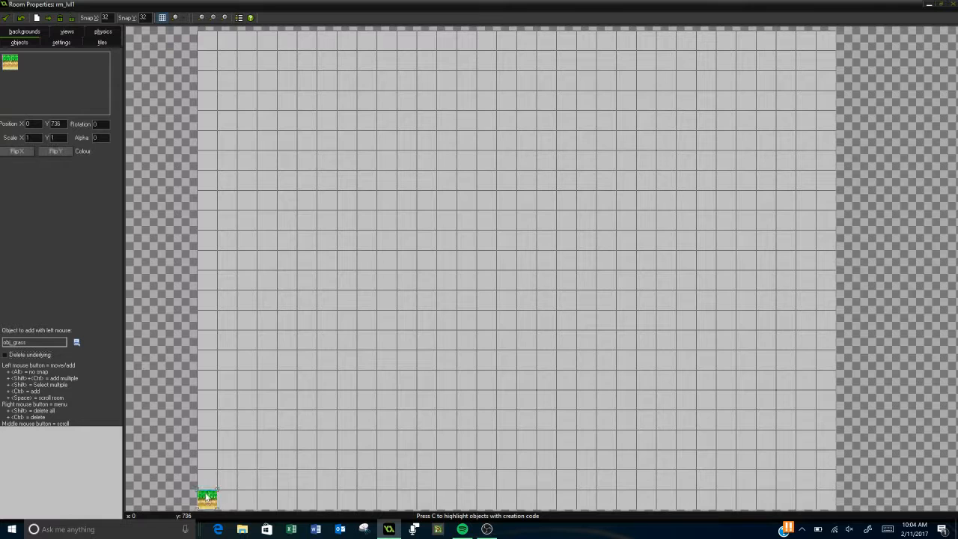
click(220, 498)
click(247, 500)
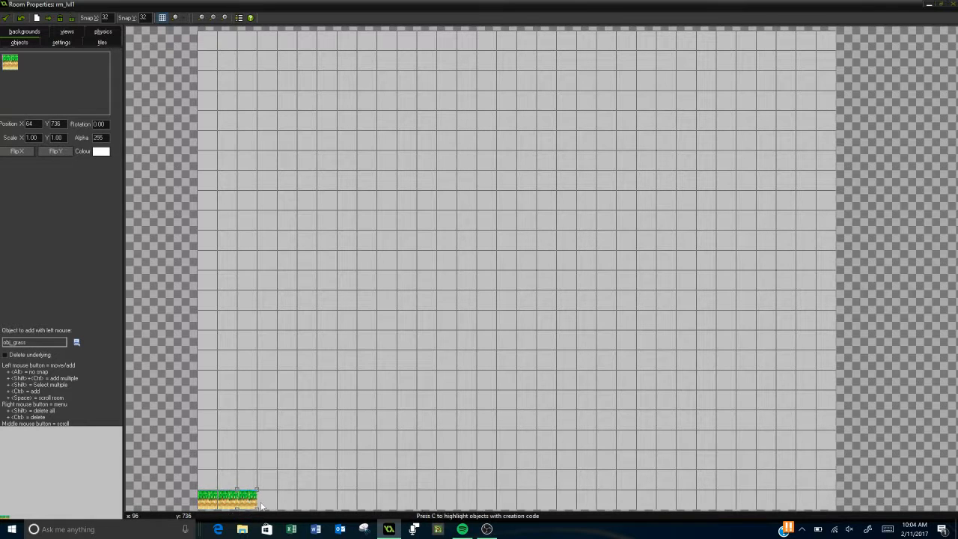
click(268, 500)
click(287, 499)
click(306, 500)
click(327, 500)
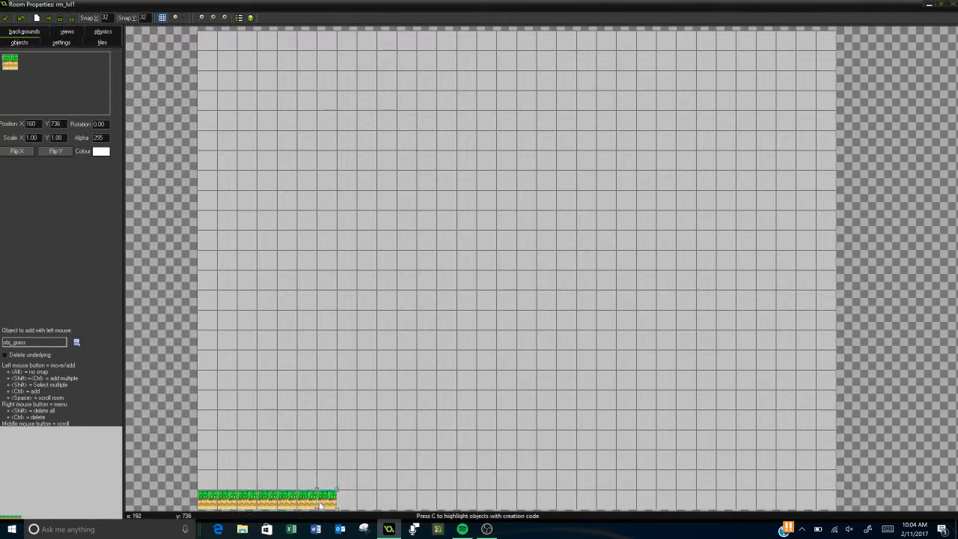
click(348, 498)
click(367, 496)
click(387, 496)
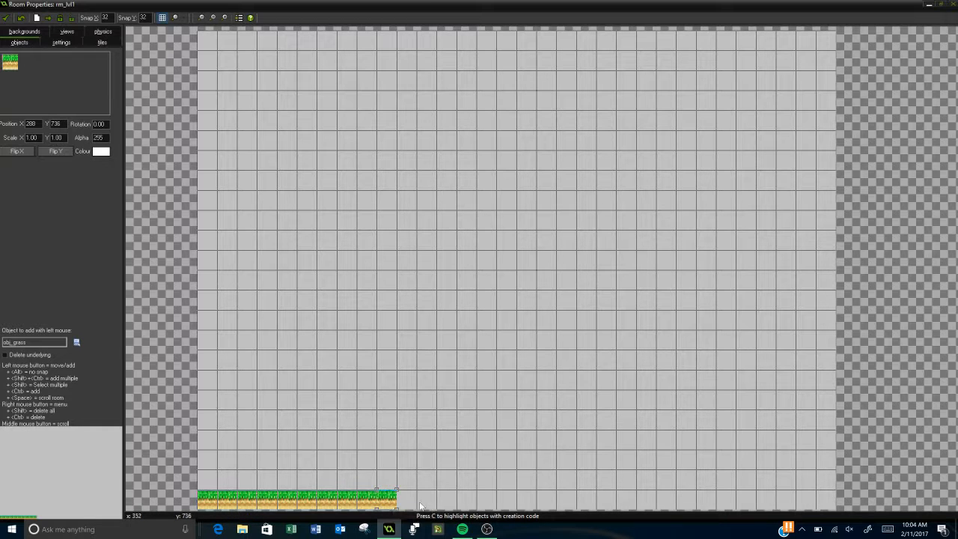
mouse_move(400, 500)
ctrl+shift+mouse_down()
mouse_move(824, 498)
mouse_move(815, 498)
ctrl+shift+mouse_up()
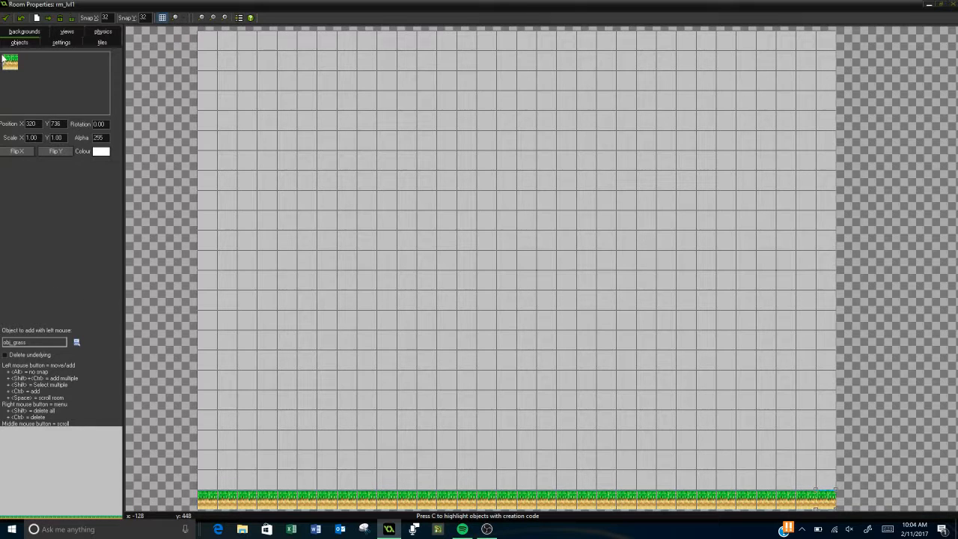
click(7, 17)
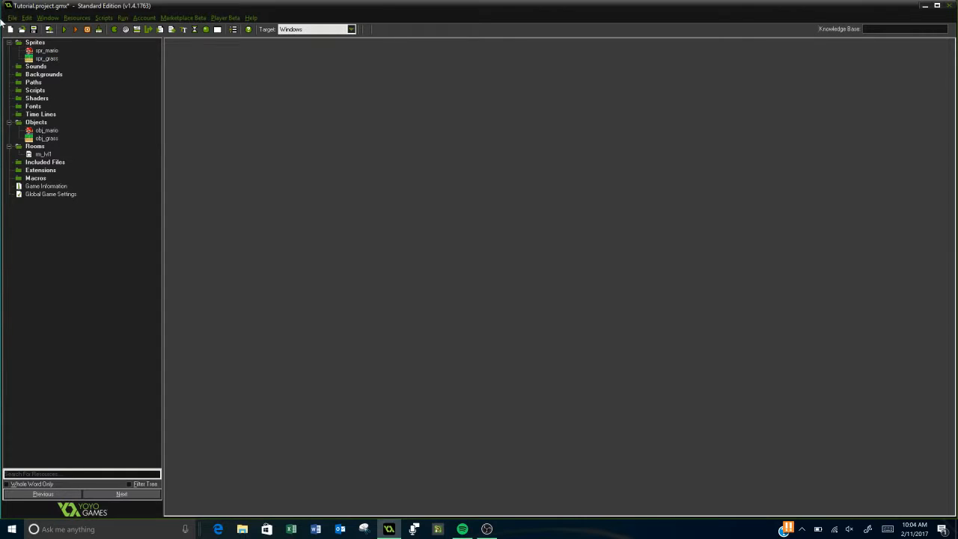
Step: Create a sprite named spr_inviswall and load the spr_wall_0 image into it
click(114, 29)
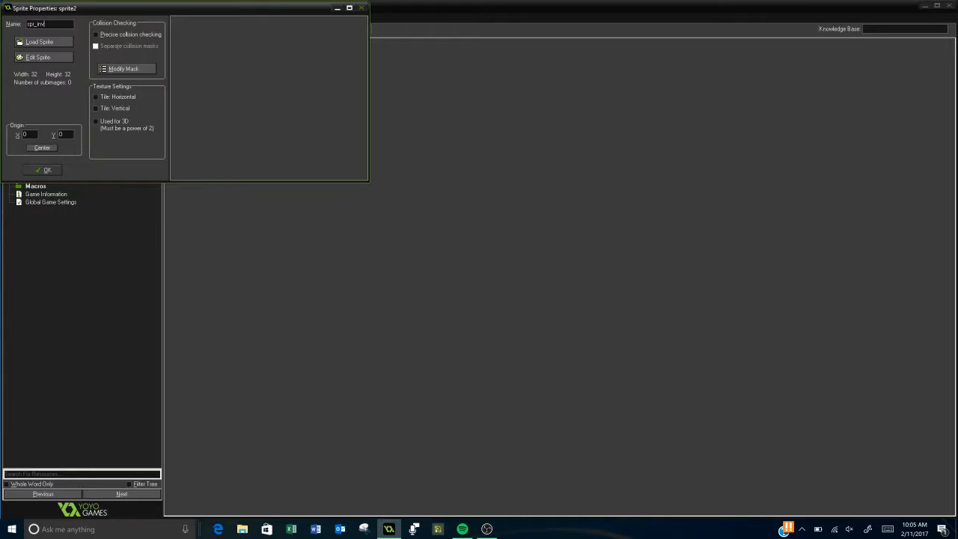
text(spr_invisWa)
click(32, 42)
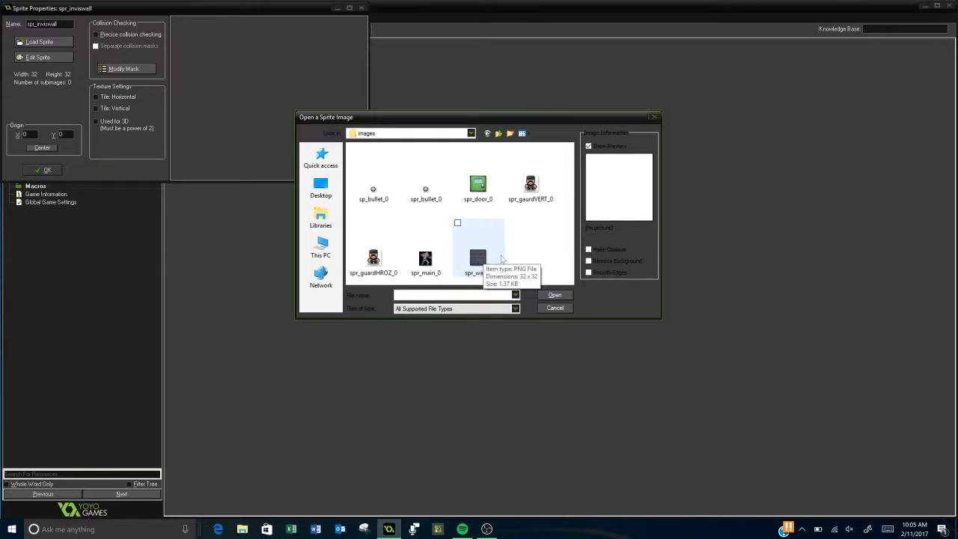
click(478, 263)
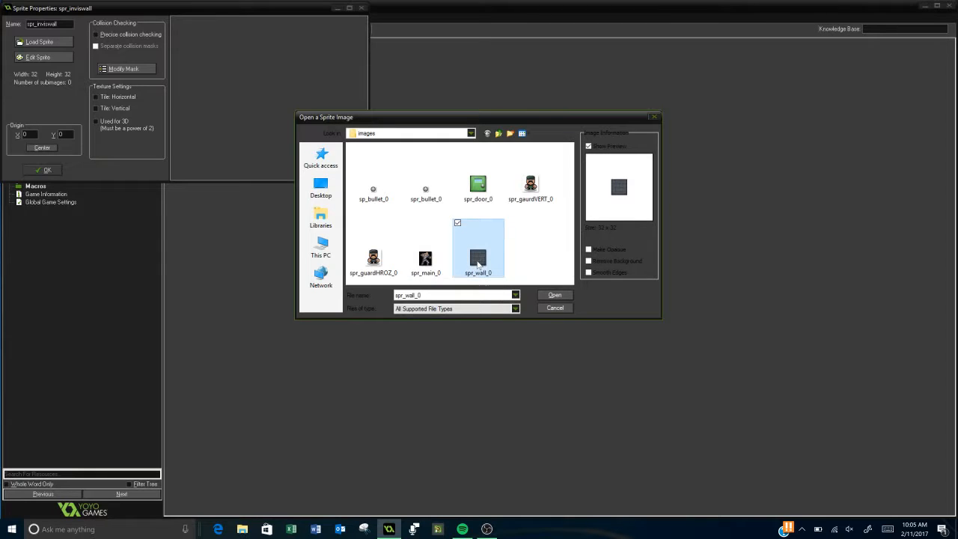
click(555, 295)
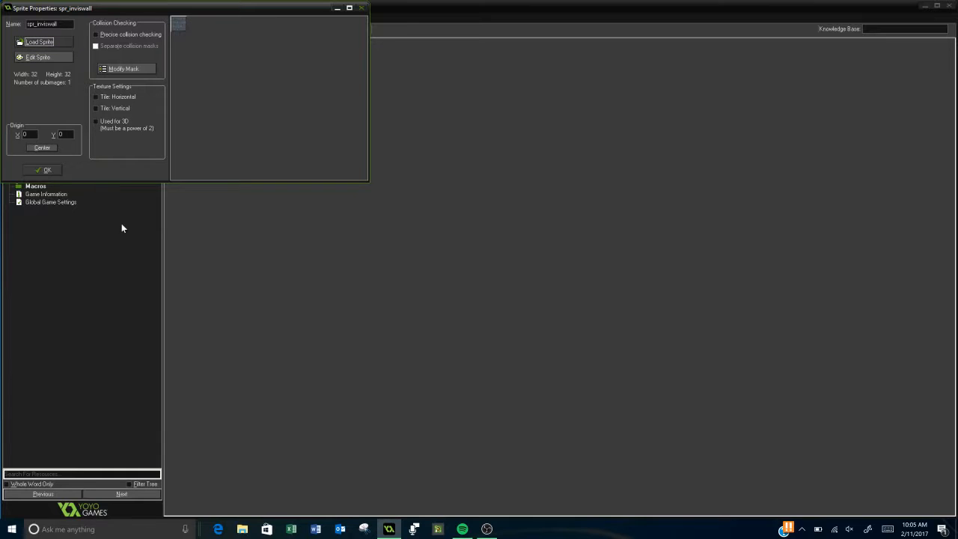
click(35, 167)
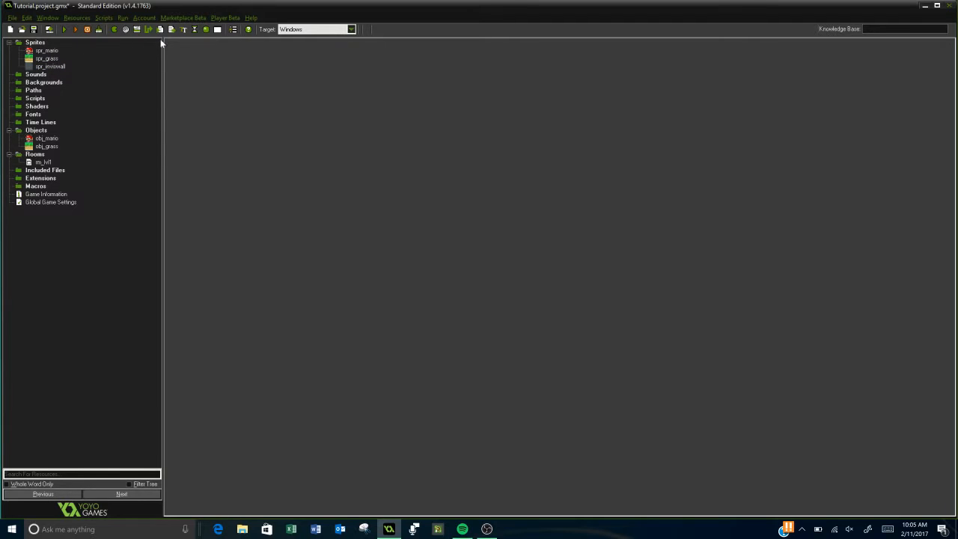
Step: Create an object named obj_inviswall and assign it the spr_inviswall sprite
click(205, 30)
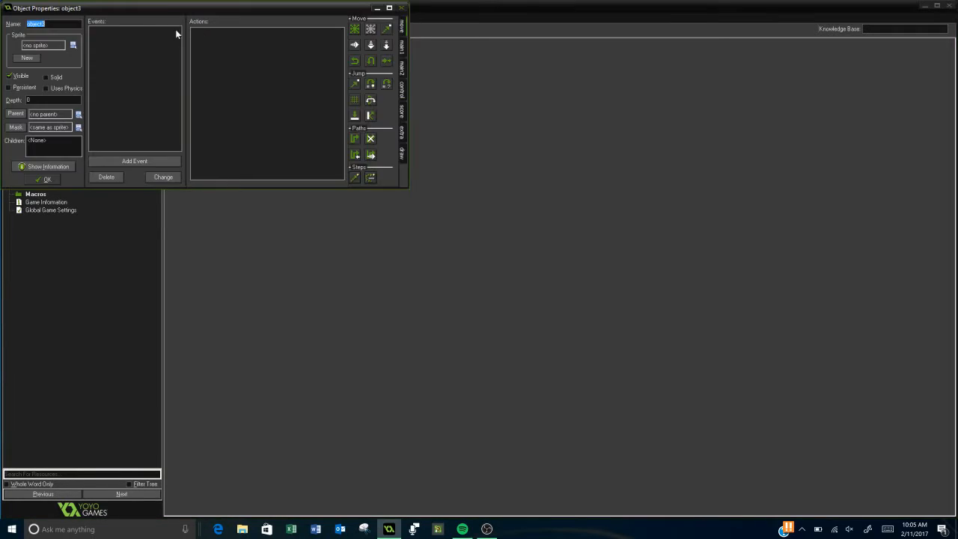
key(BackSpace)
text(obj_inviswall)
click(72, 45)
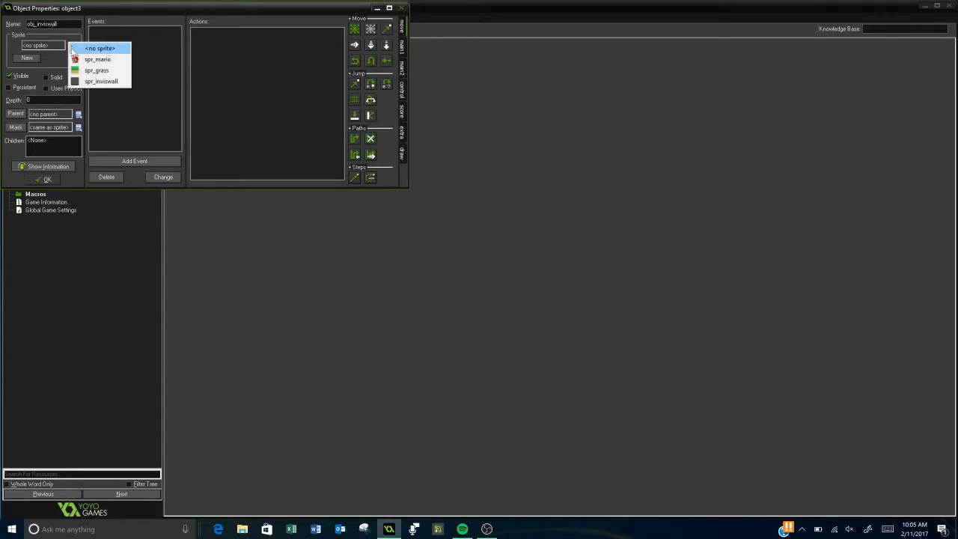
click(98, 82)
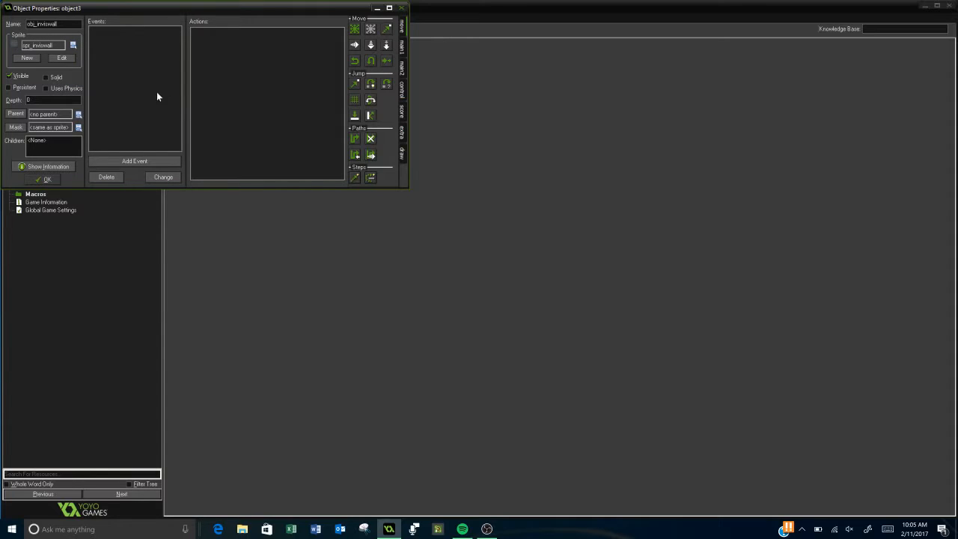
Step: Make the obj_inviswall object solid and not visible, and save it
click(45, 77)
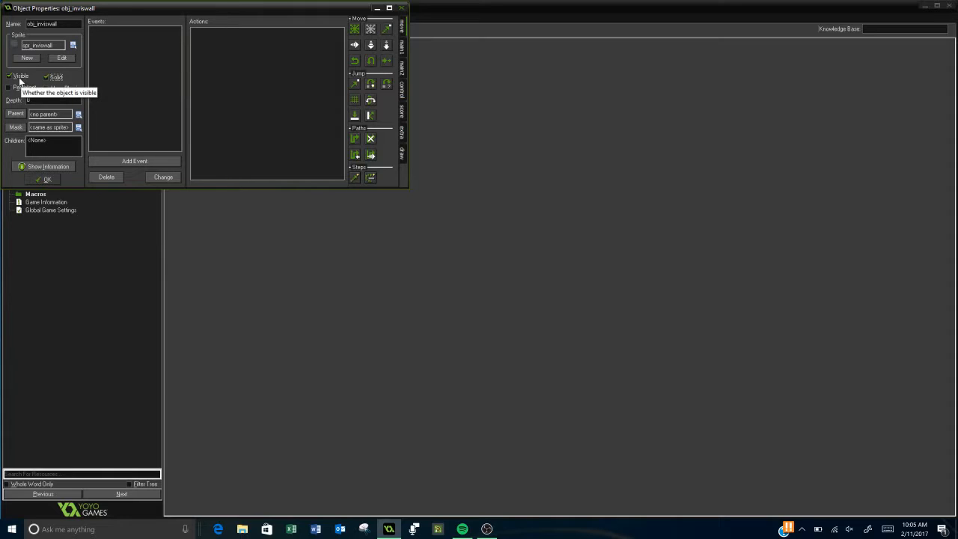
click(21, 80)
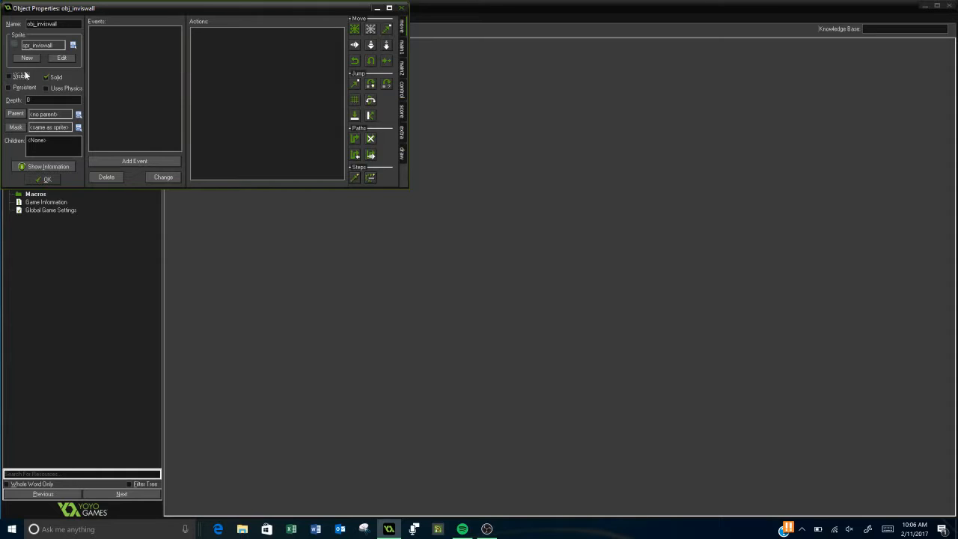
click(45, 180)
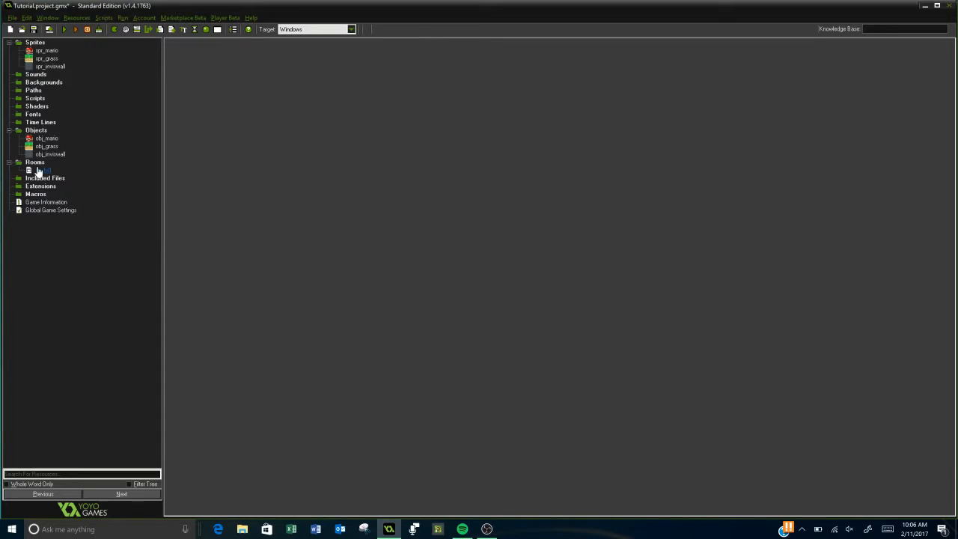
Step: Reopen rm_lvl1 and paint a column of obj_inviswall blocks up the room's left edge from the grass
double_click(40, 171)
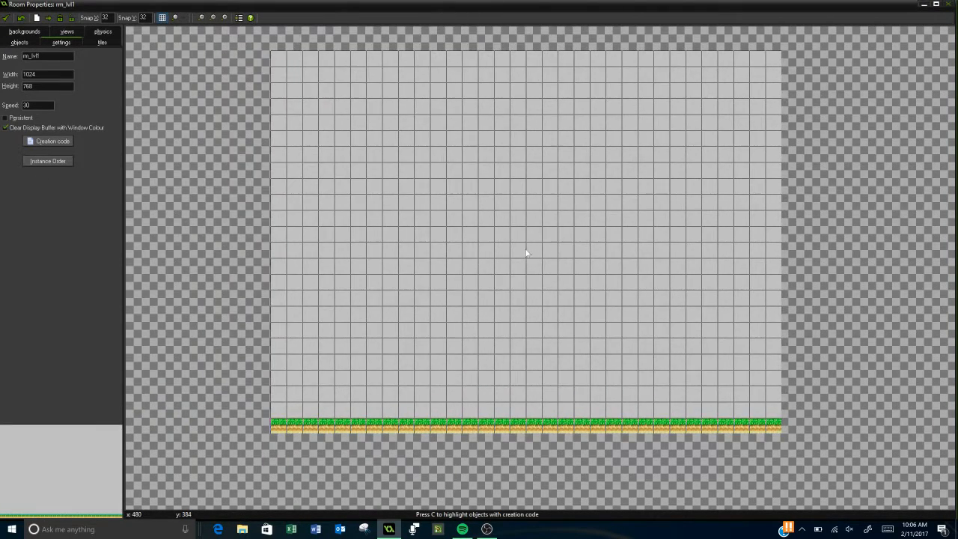
ctrl+scroll(525, 248, up, 2)
middle_drag(528, 255, 519, 280)
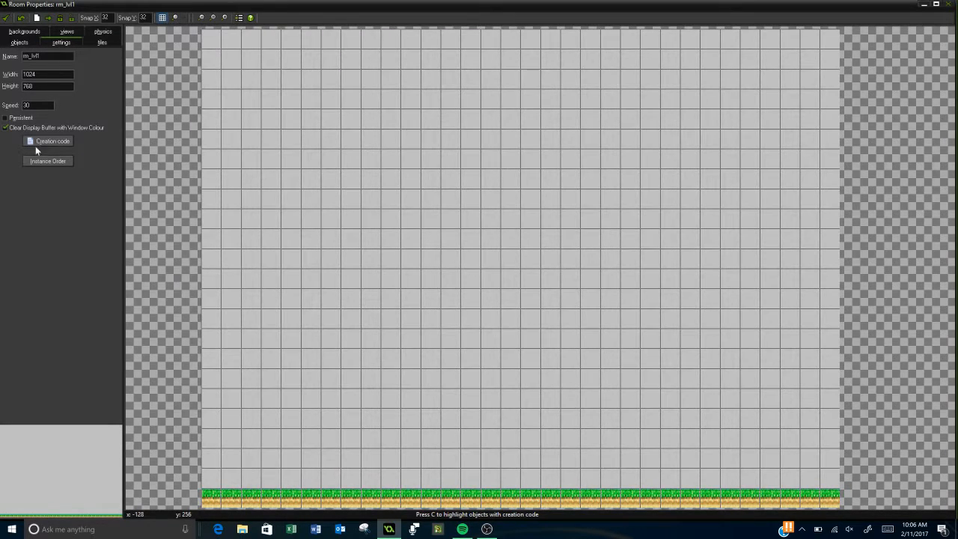
click(19, 43)
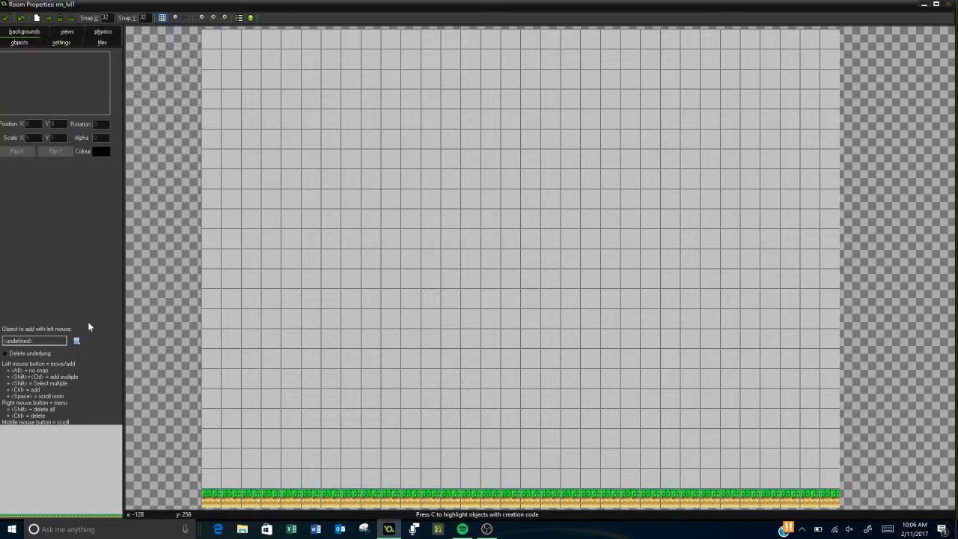
click(76, 341)
click(108, 368)
mouse_move(210, 476)
ctrl+shift+mouse_down()
mouse_move(222, 212)
mouse_move(219, 256)
mouse_move(211, 252)
mouse_move(214, 212)
mouse_move(232, 199)
ctrl+shift+mouse_up()
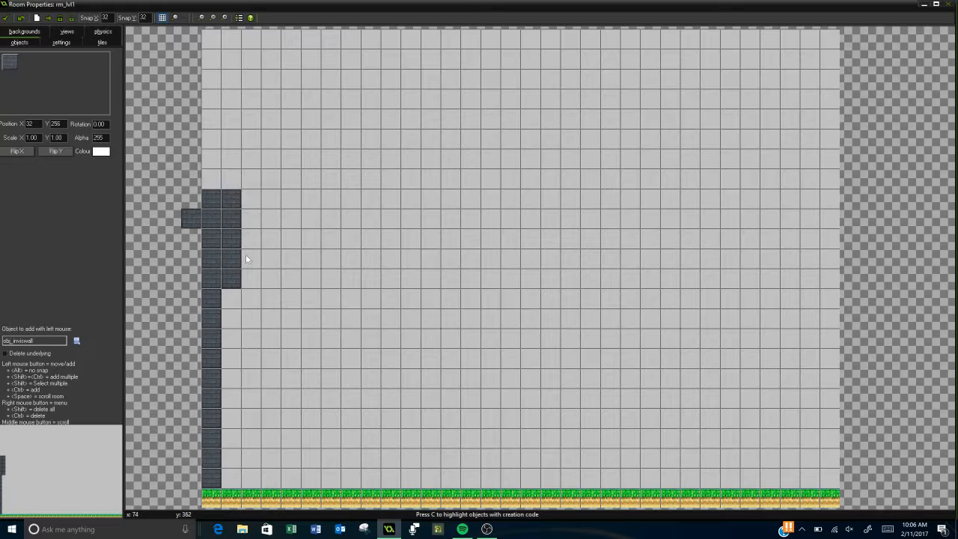
Step: Delete the stray wall blocks on both sides of the left wall column
ctrl+right_click(231, 223)
ctrl+right_click(235, 235)
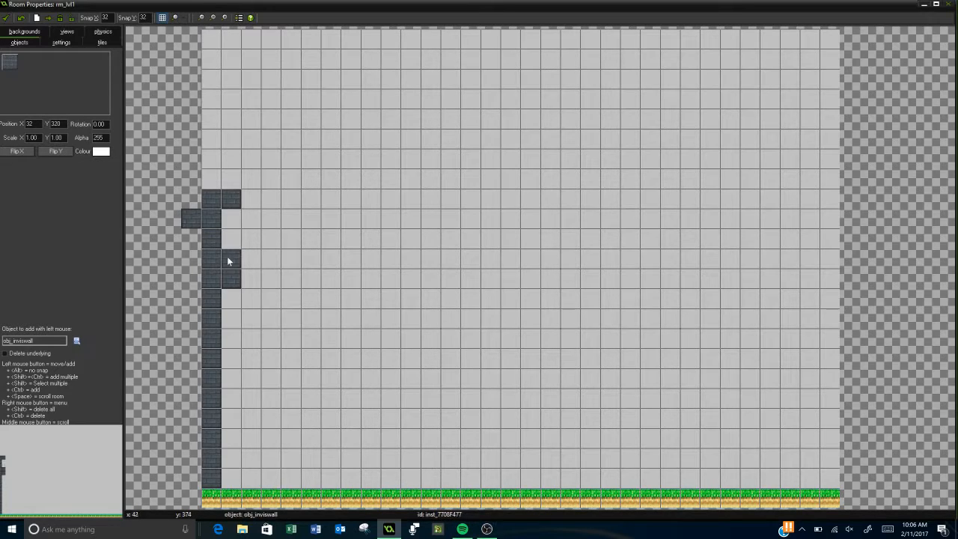
ctrl+right_click(228, 256)
ctrl+right_click(234, 279)
ctrl+right_click(231, 200)
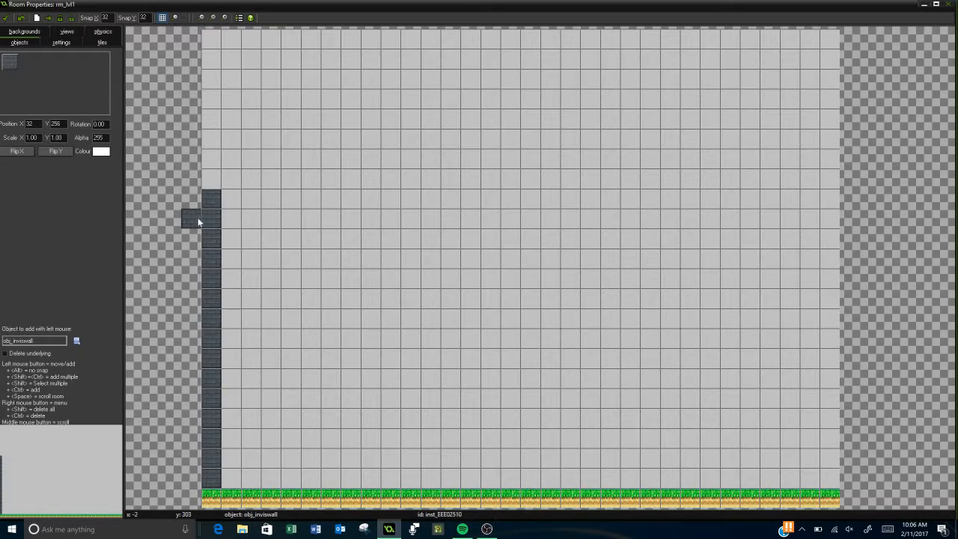
ctrl+right_click(195, 220)
Step: Extend the left wall to the room's top and continue the obj_inviswall blocks along the top and right edges down to the grass
click(214, 179)
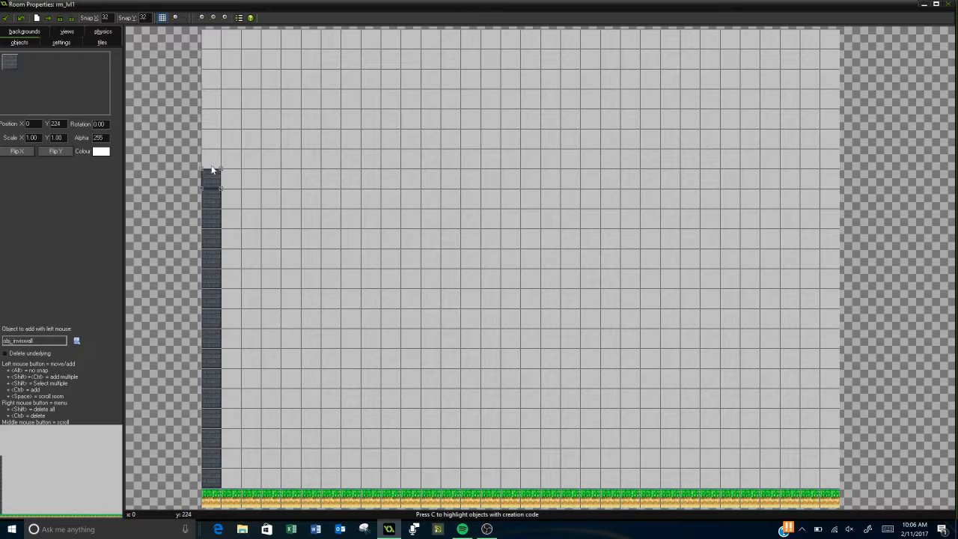
click(211, 160)
click(211, 128)
click(210, 108)
click(210, 87)
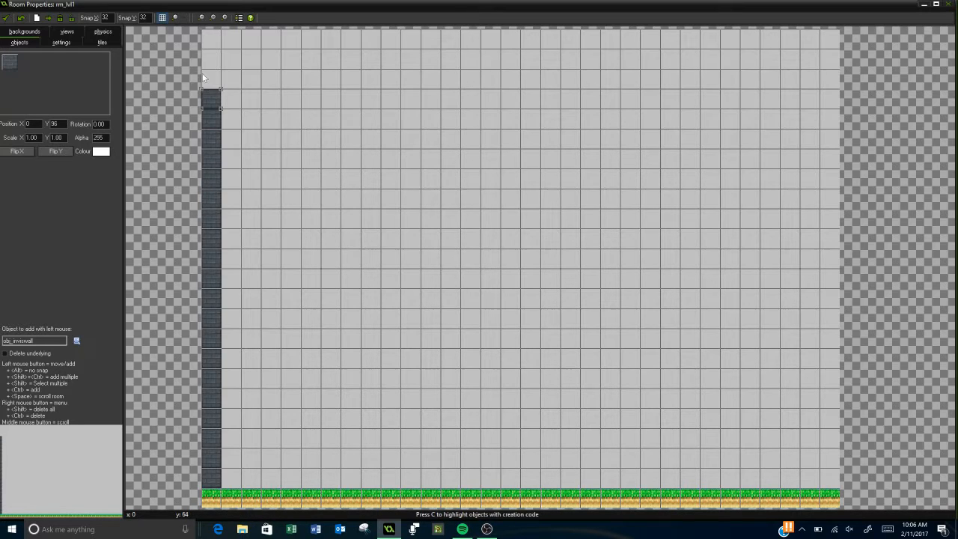
click(208, 66)
click(209, 39)
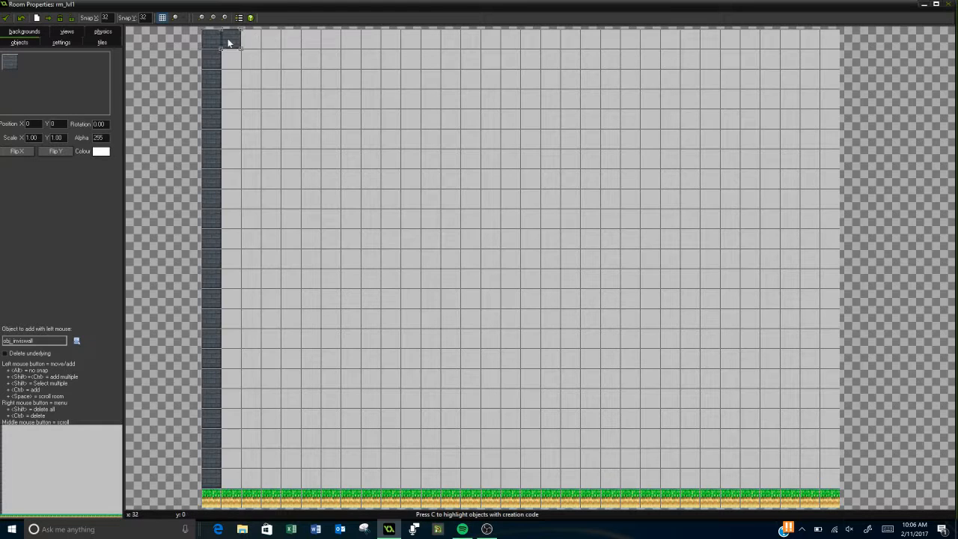
mouse_move(227, 38)
ctrl+shift+mouse_down()
mouse_move(831, 46)
mouse_move(830, 259)
mouse_move(841, 334)
mouse_move(829, 329)
mouse_move(831, 471)
ctrl+shift+mouse_up()
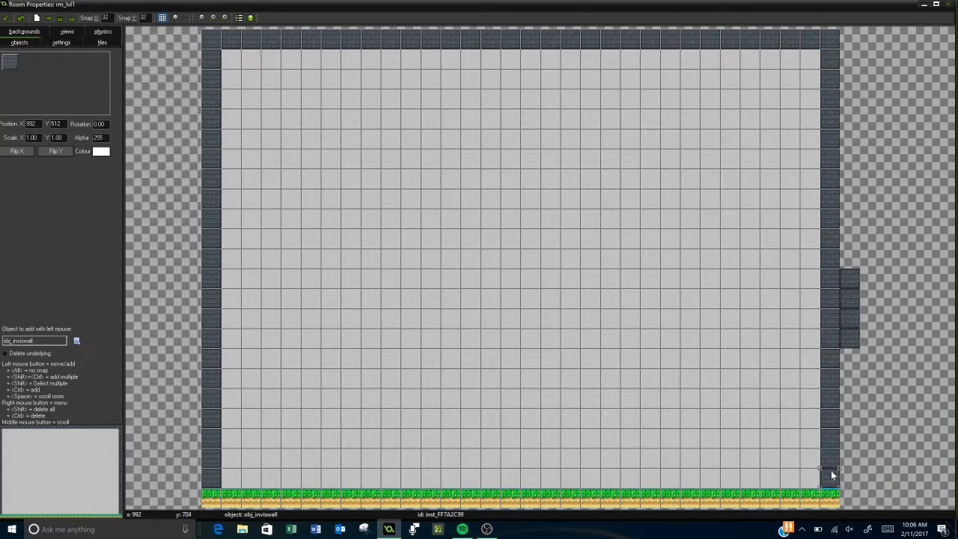
Step: Delete the stray wall blocks outside the room's right edge and save the room
click(850, 358)
ctrl+right_click(850, 358)
ctrl+right_click(849, 319)
ctrl+right_click(848, 300)
click(847, 281)
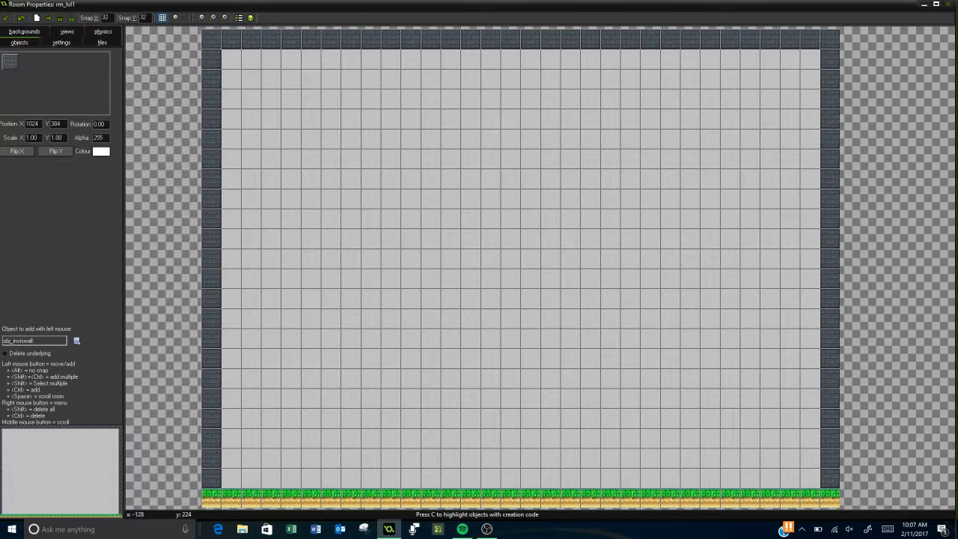
click(6, 18)
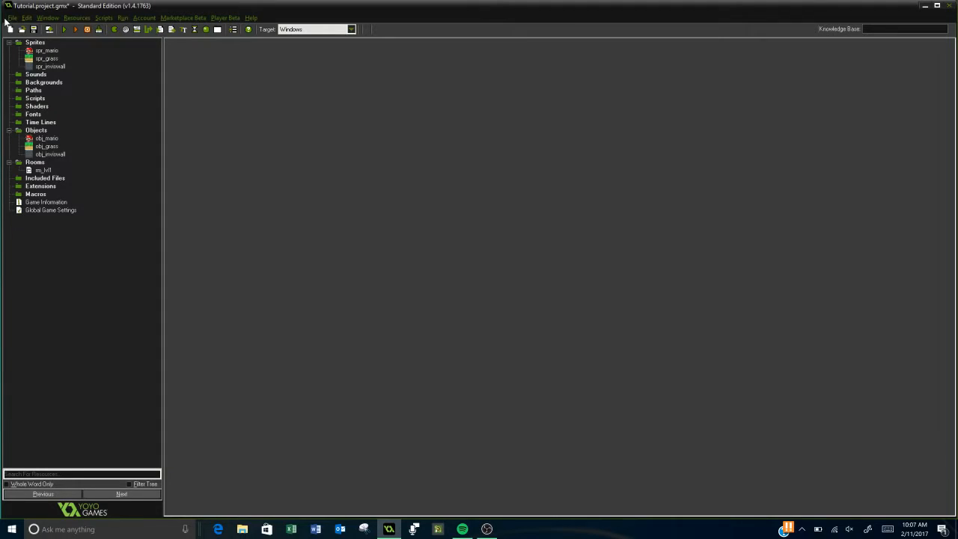
Step: Run the game to check how the level room displays, and close the game window
click(65, 30)
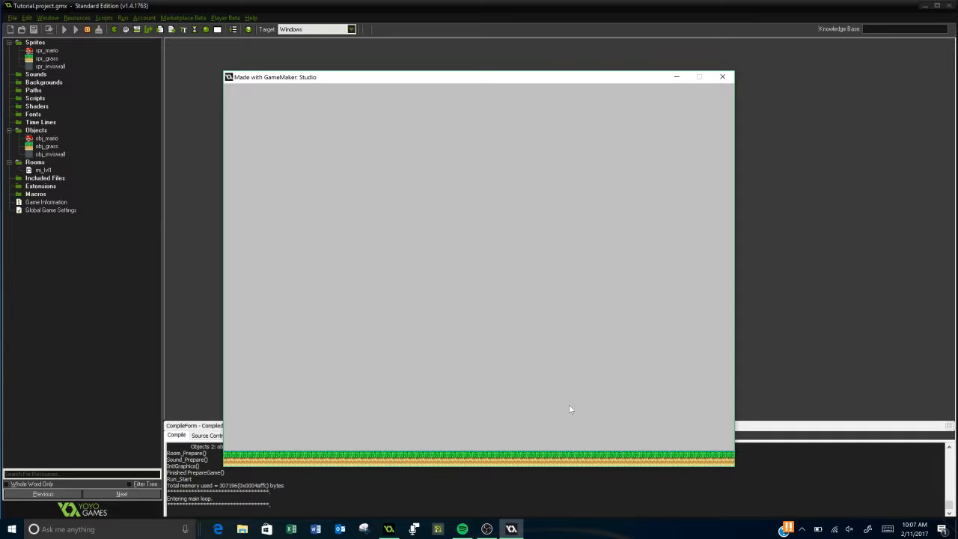
click(723, 77)
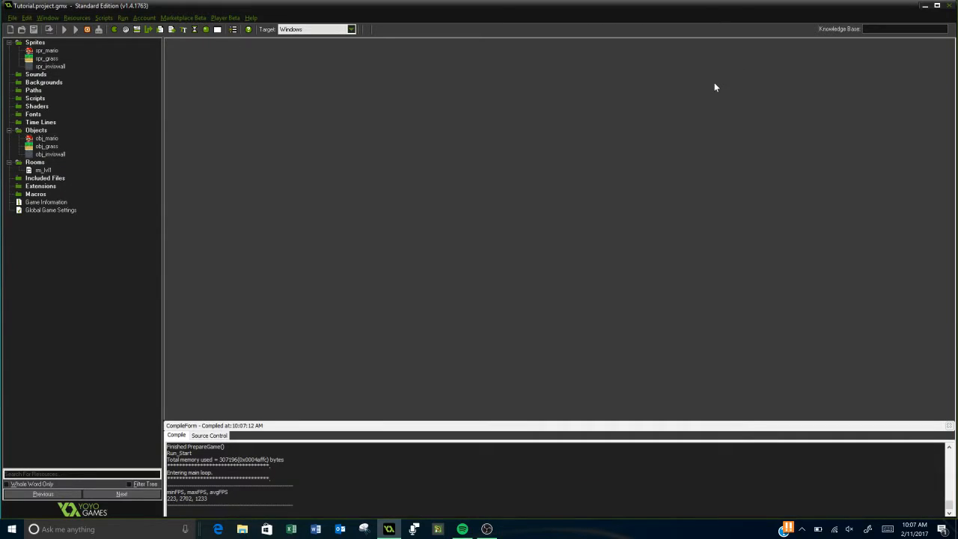
click(48, 148)
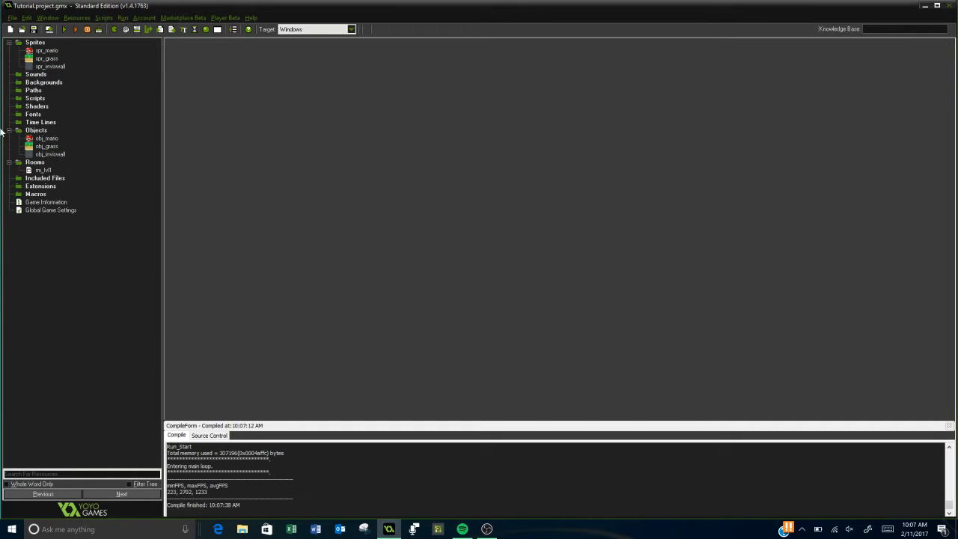
Step: Open rm_lvl1 and place one obj_mario instance on the grass against the left wall, at X 32, Y 704
double_click(38, 170)
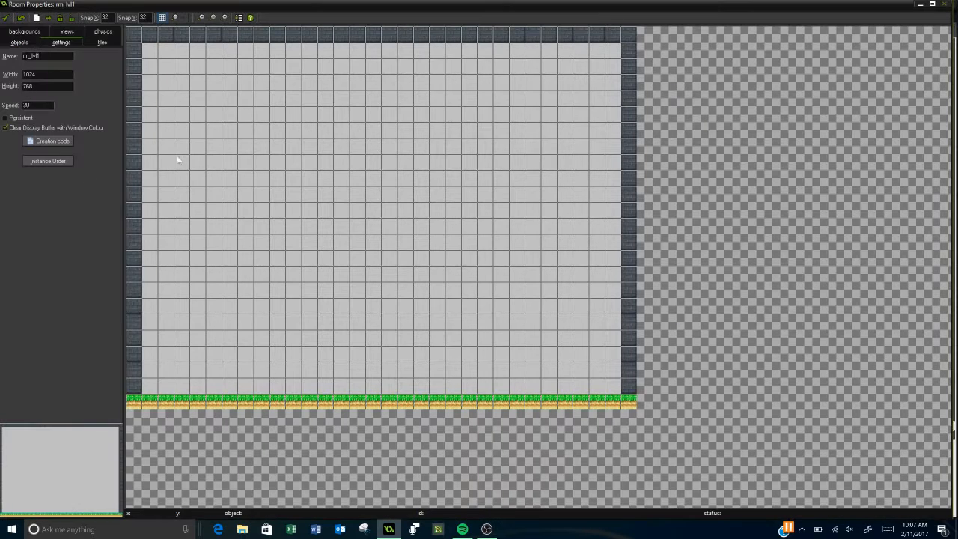
ctrl+scroll(575, 254, up, 1)
ctrl+scroll(511, 283, up, 1)
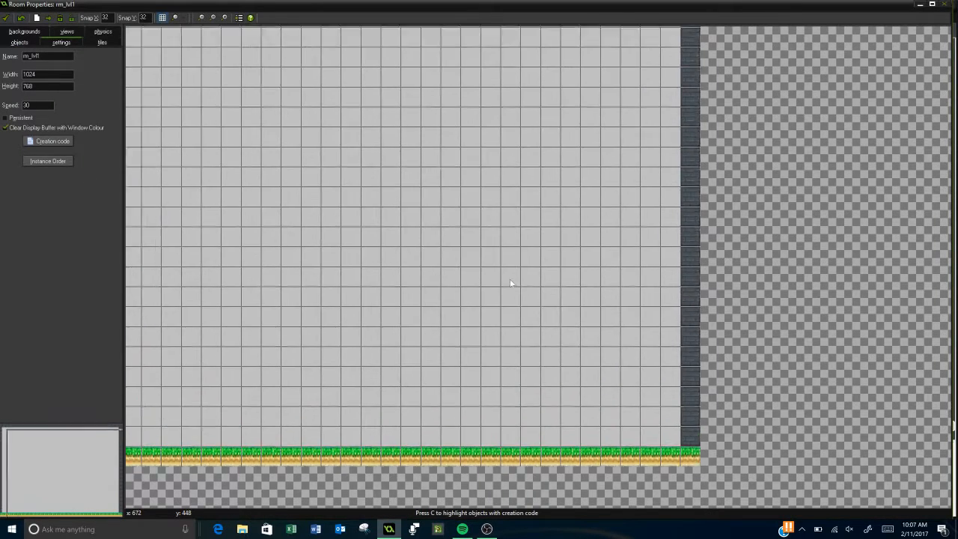
middle_drag(511, 280, 589, 315)
scroll(589, 315, down, 1)
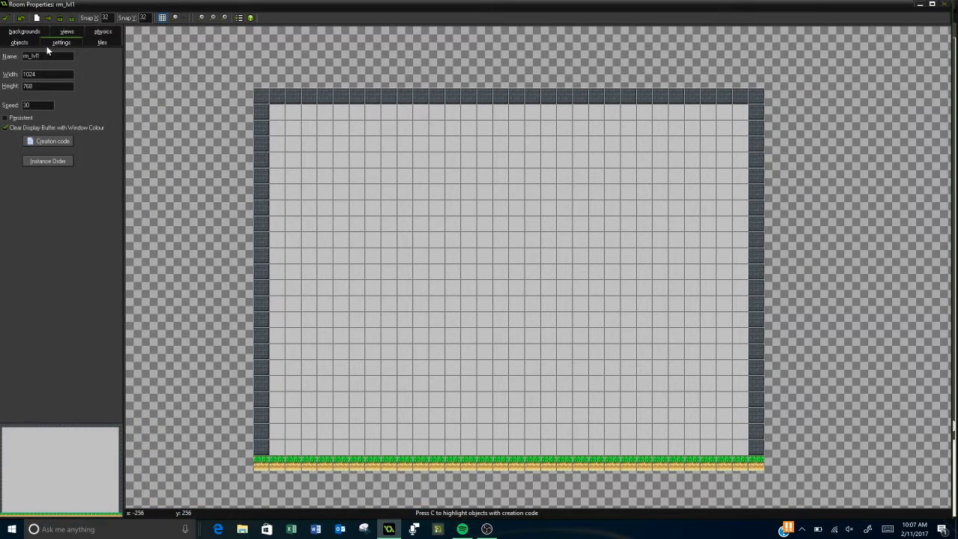
click(17, 42)
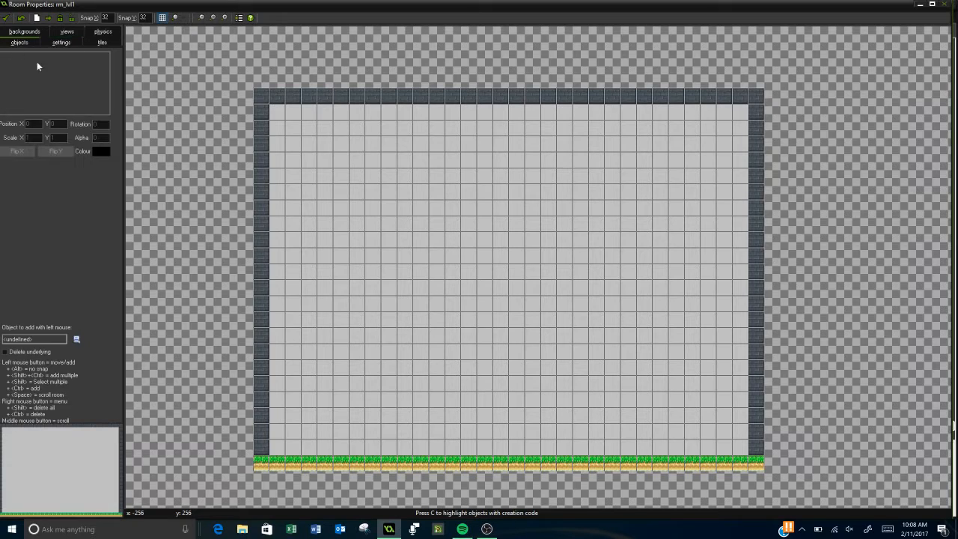
click(76, 340)
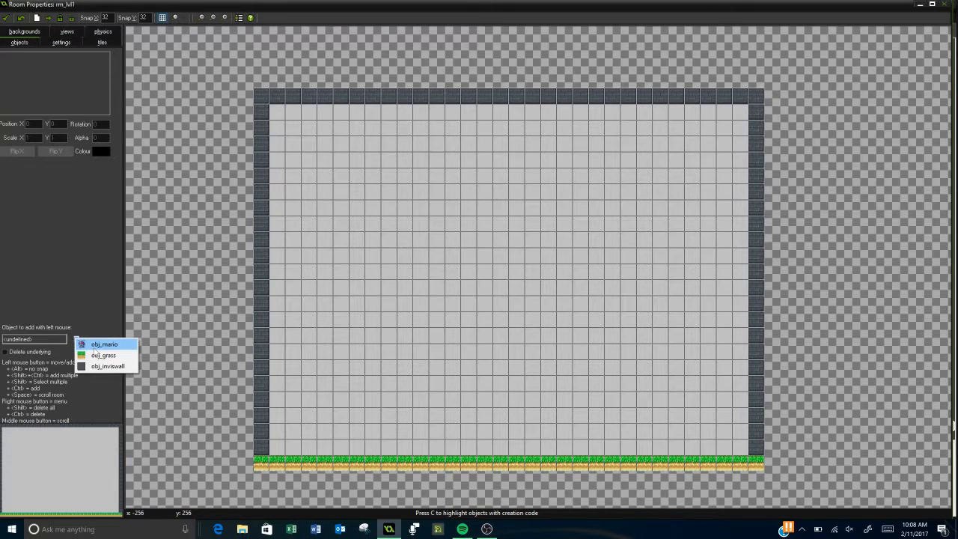
click(95, 346)
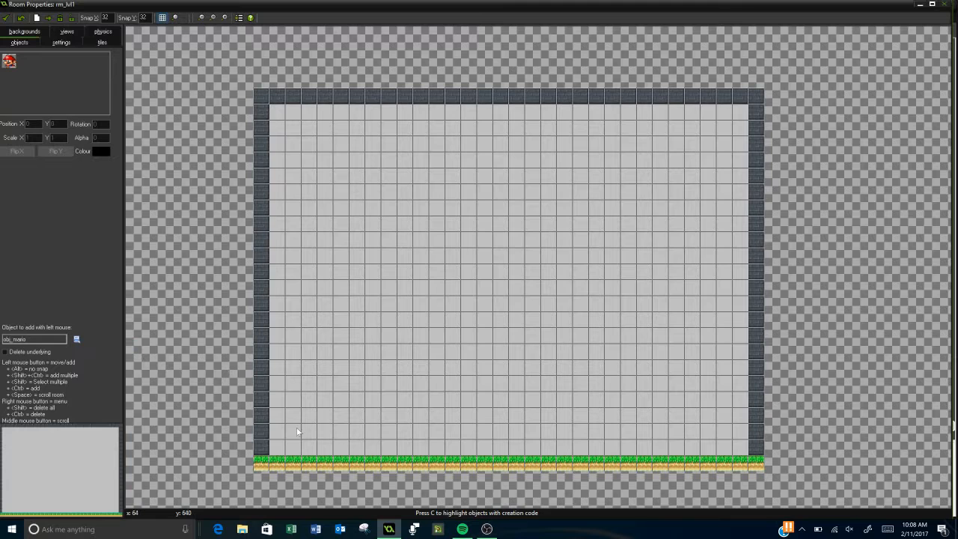
click(279, 447)
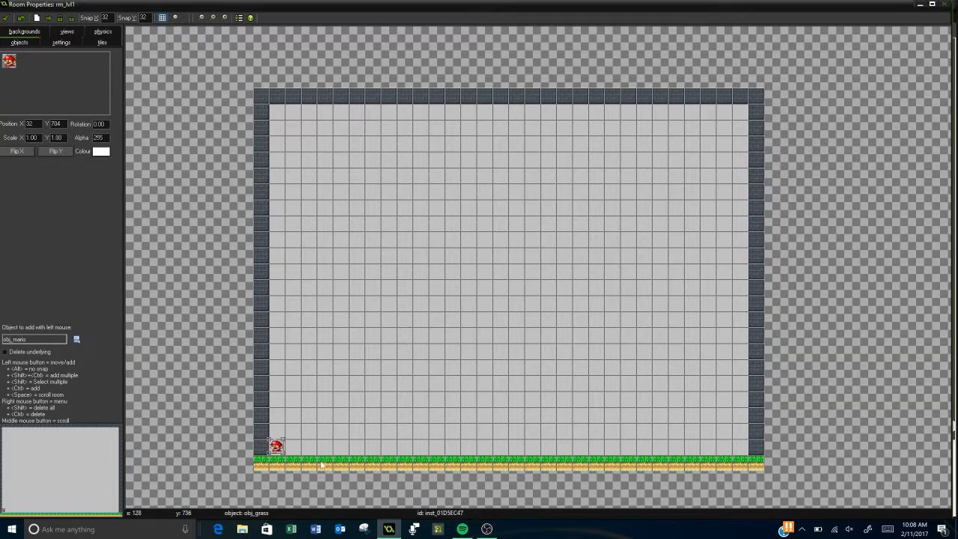
Step: Examine Mario's placement against the wall and grass up close, and check the overall layout of the room
scroll(327, 466, up, 1)
scroll(326, 466, up, 1)
scroll(204, 401, up, 1)
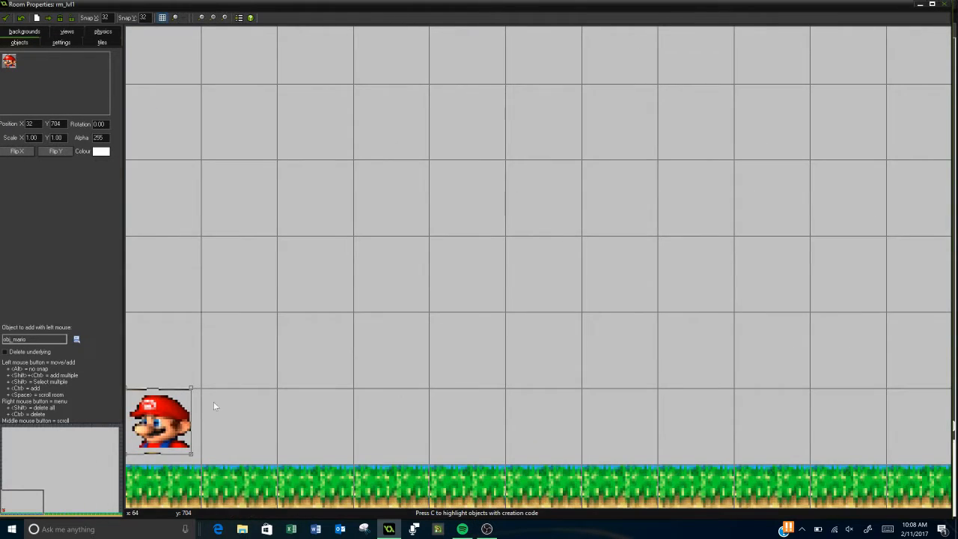
middle_drag(310, 381, 400, 322)
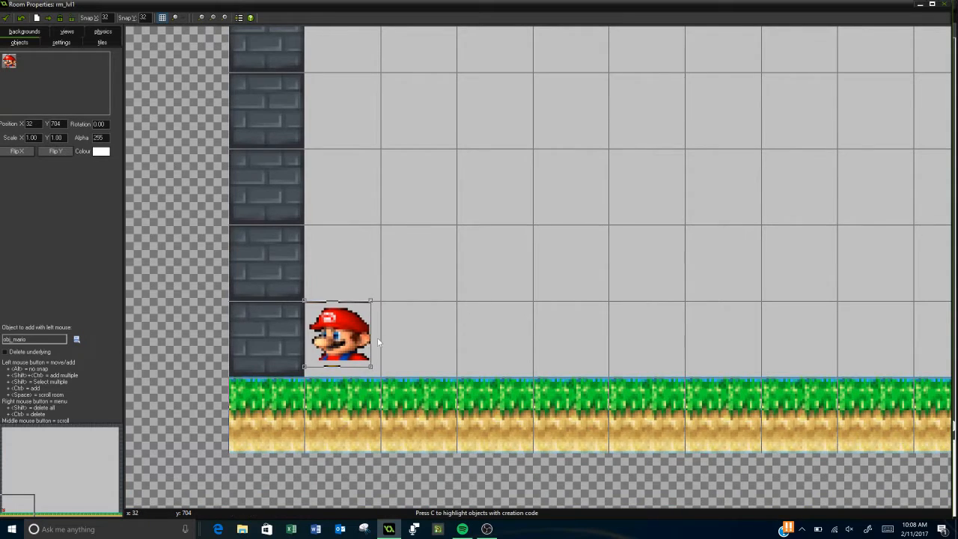
scroll(393, 331, down, 2)
scroll(392, 330, down, 3)
scroll(444, 321, up, 2)
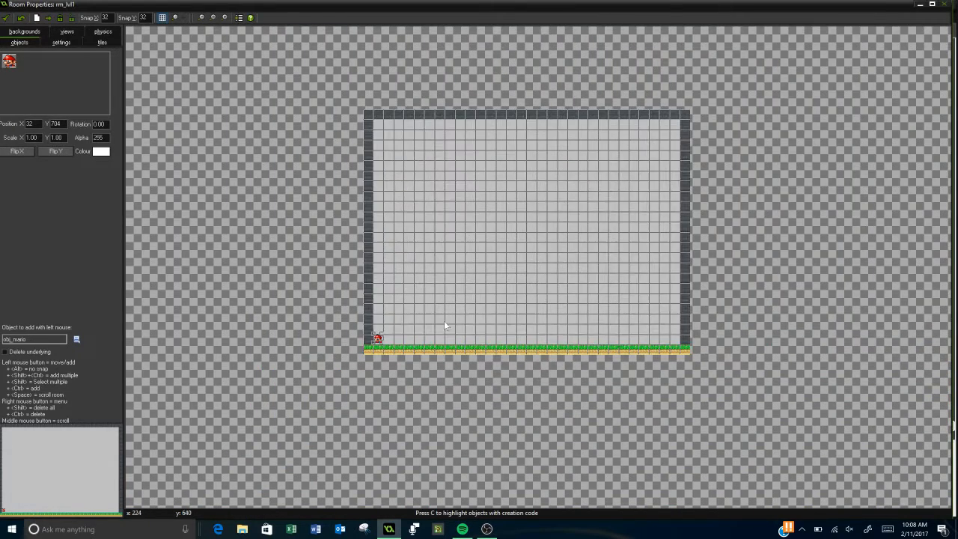
scroll(444, 322, up, 2)
scroll(445, 321, down, 1)
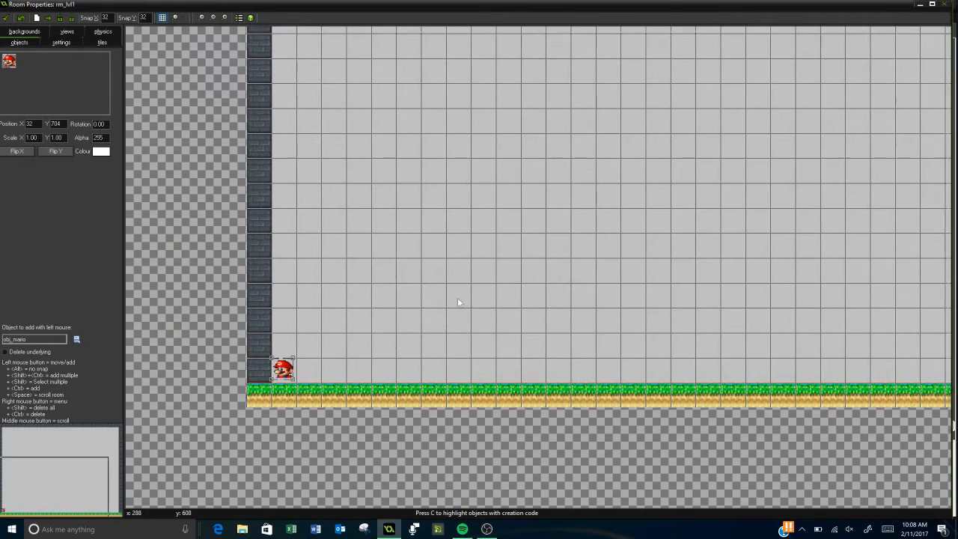
middle_drag(468, 303, 356, 342)
scroll(360, 337, down, 2)
scroll(373, 338, up, 2)
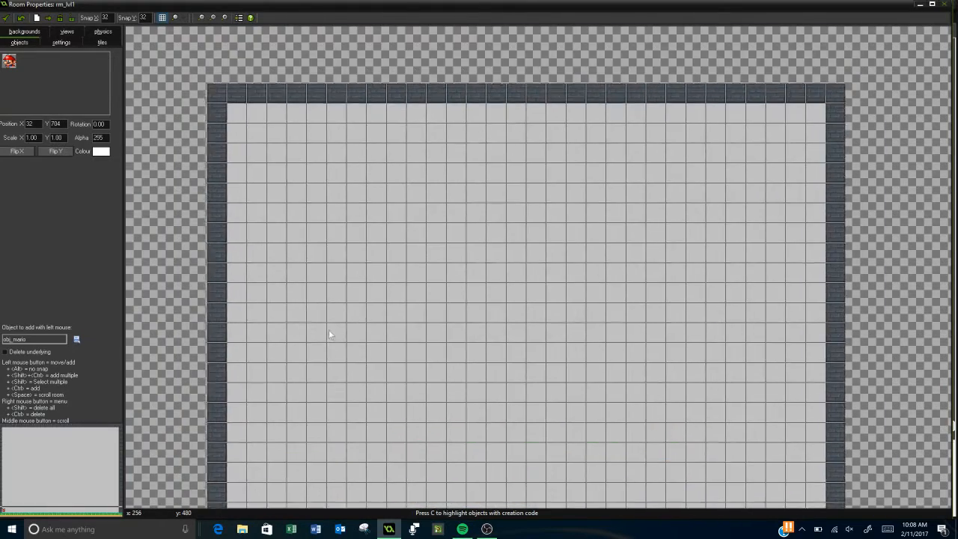
scroll(289, 262, down, 1)
scroll(295, 278, up, 1)
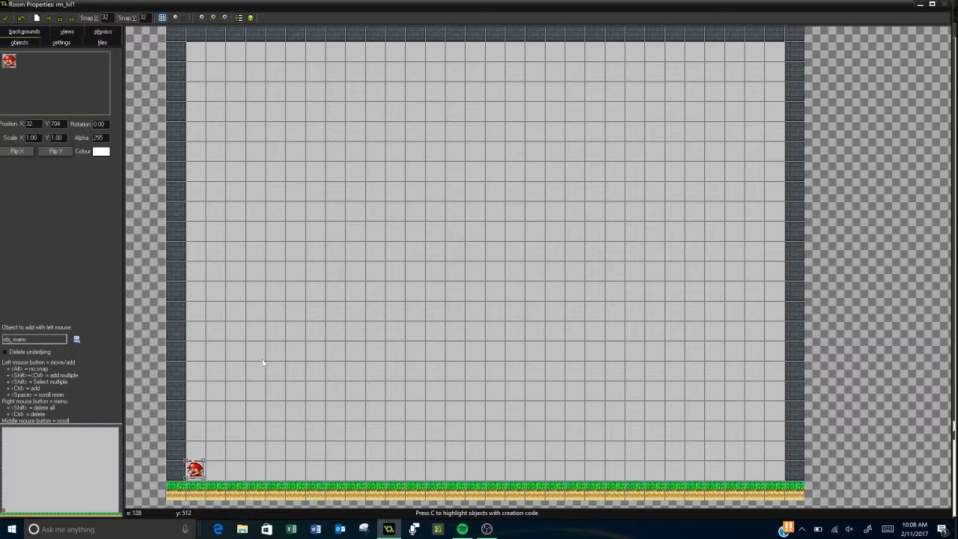
scroll(277, 363, down, 1)
scroll(299, 363, up, 1)
scroll(308, 364, down, 1)
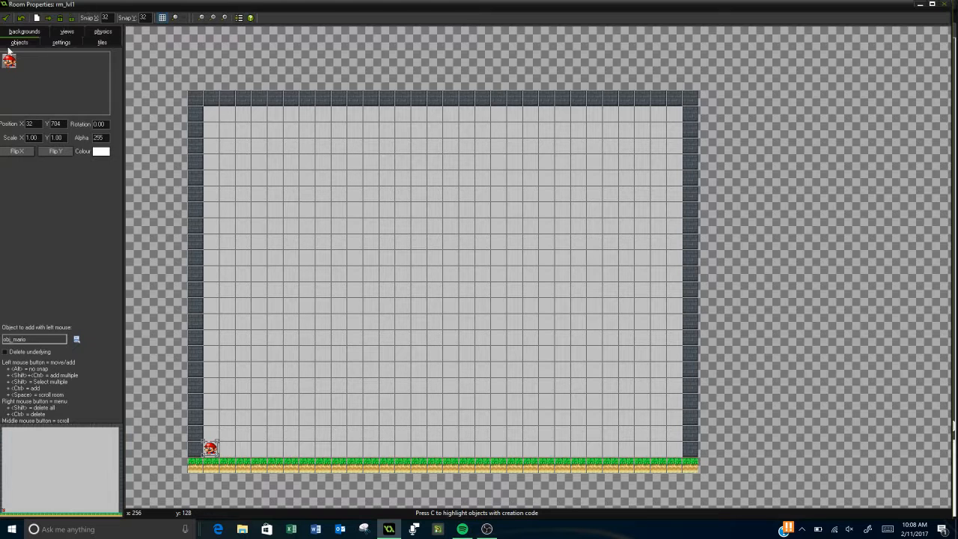
Step: Accept the changes to rm_lvl1 and save the project
click(5, 19)
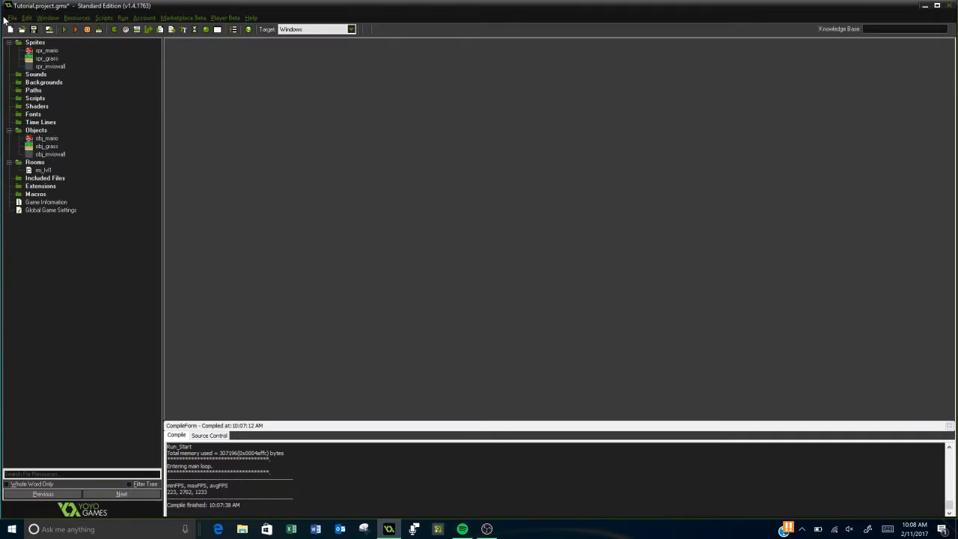
click(34, 30)
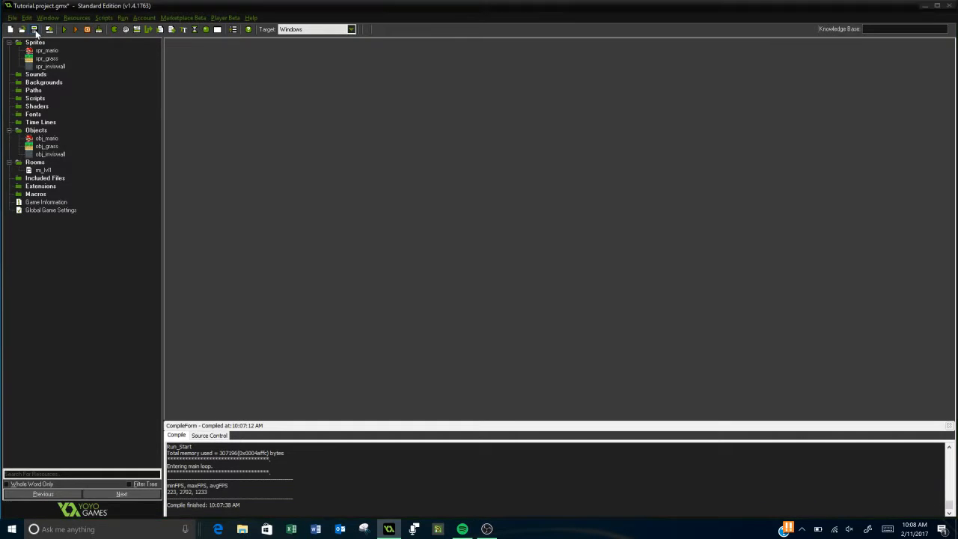